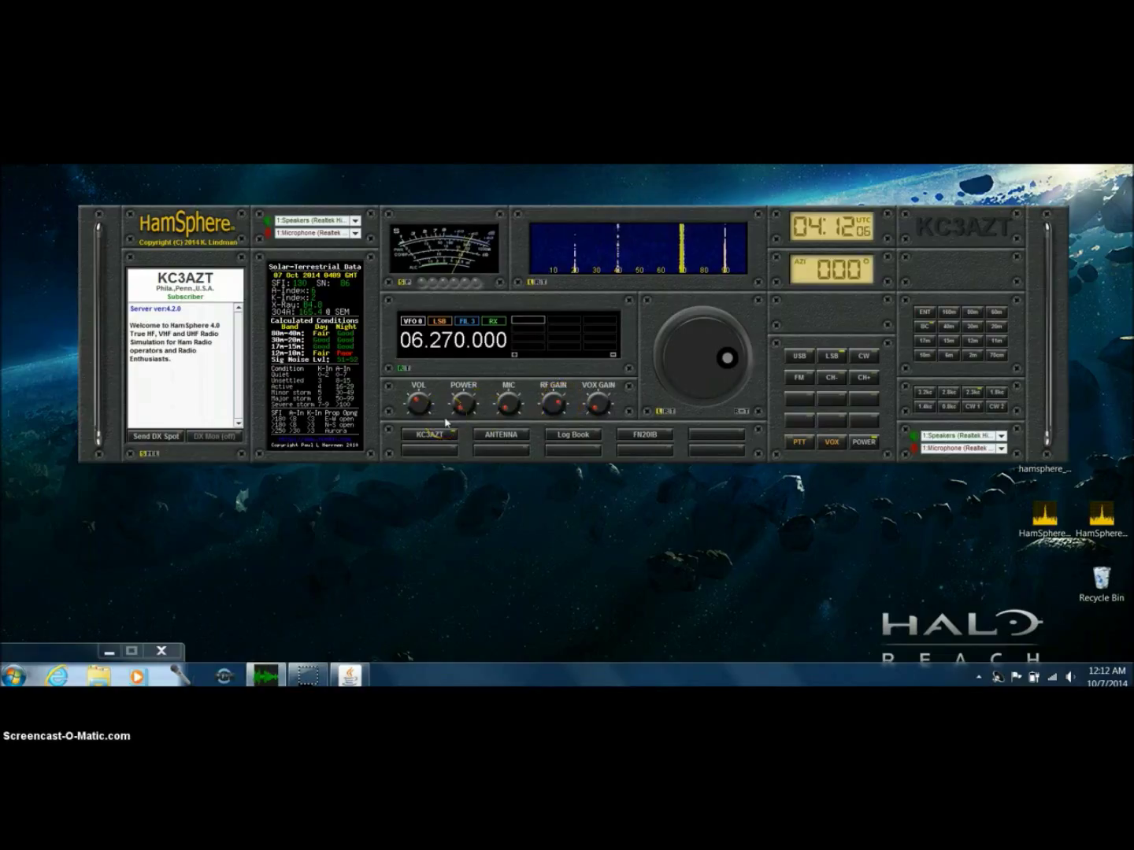
{"action": "left_click", "coordinate": [423, 405]}
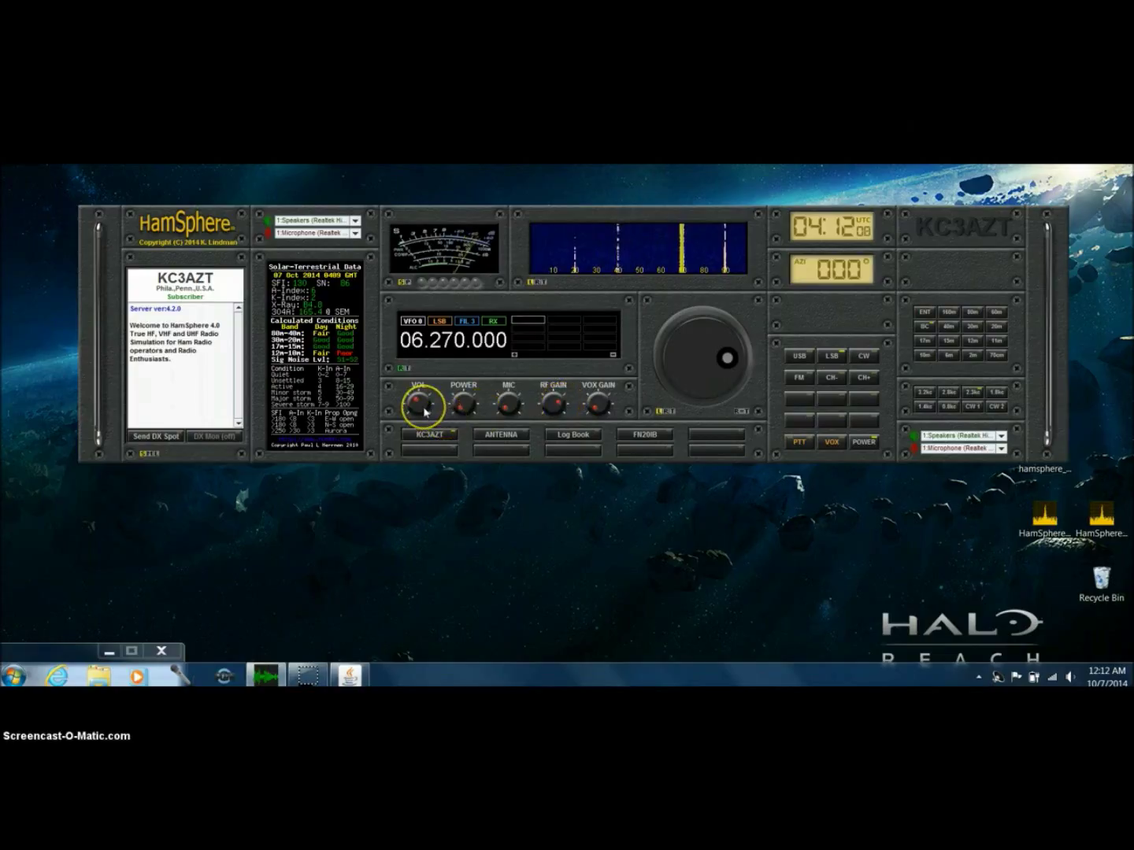
{"action": "left_click", "coordinate": [430, 400]}
{"action": "left_click_drag", "start_coordinate": [430, 400], "coordinate": [420, 393]}
{"action": "left_click_drag", "start_coordinate": [428, 397], "coordinate": [499, 471]}
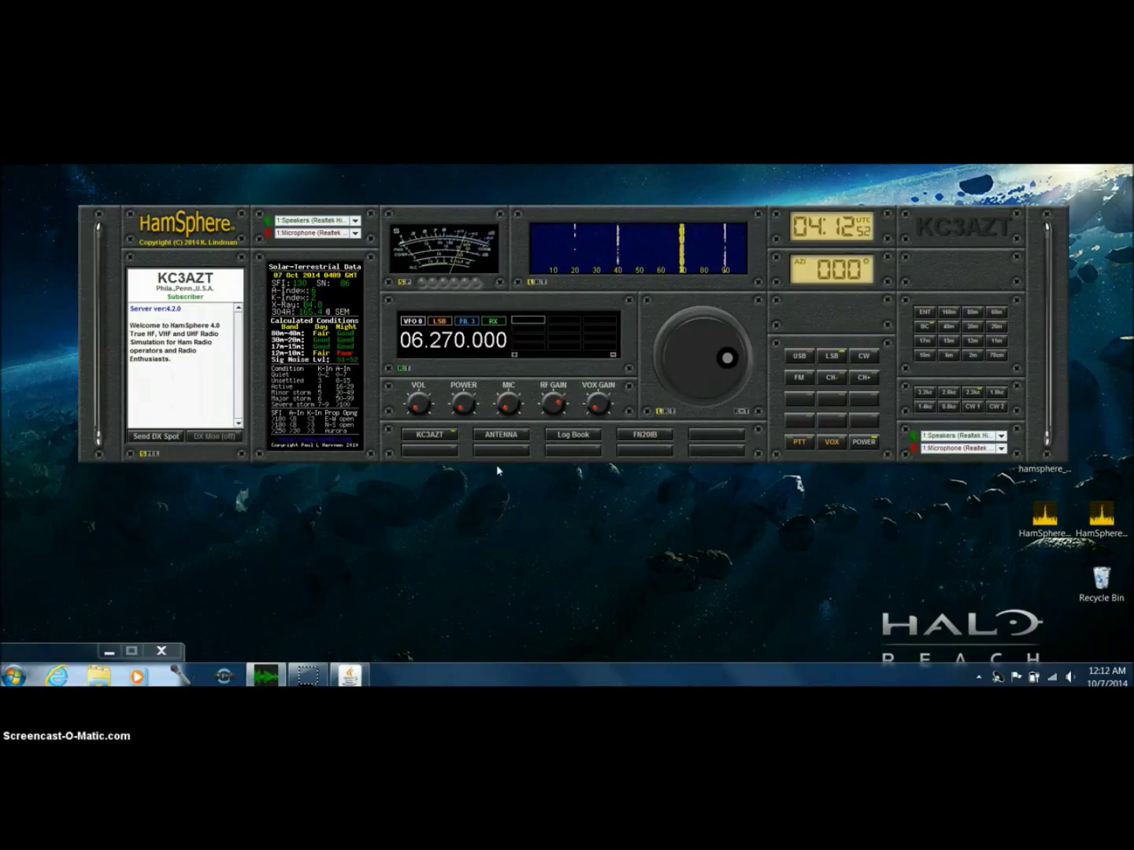
{"action": "left_click", "coordinate": [518, 470]}
{"action": "left_click", "coordinate": [457, 249]}
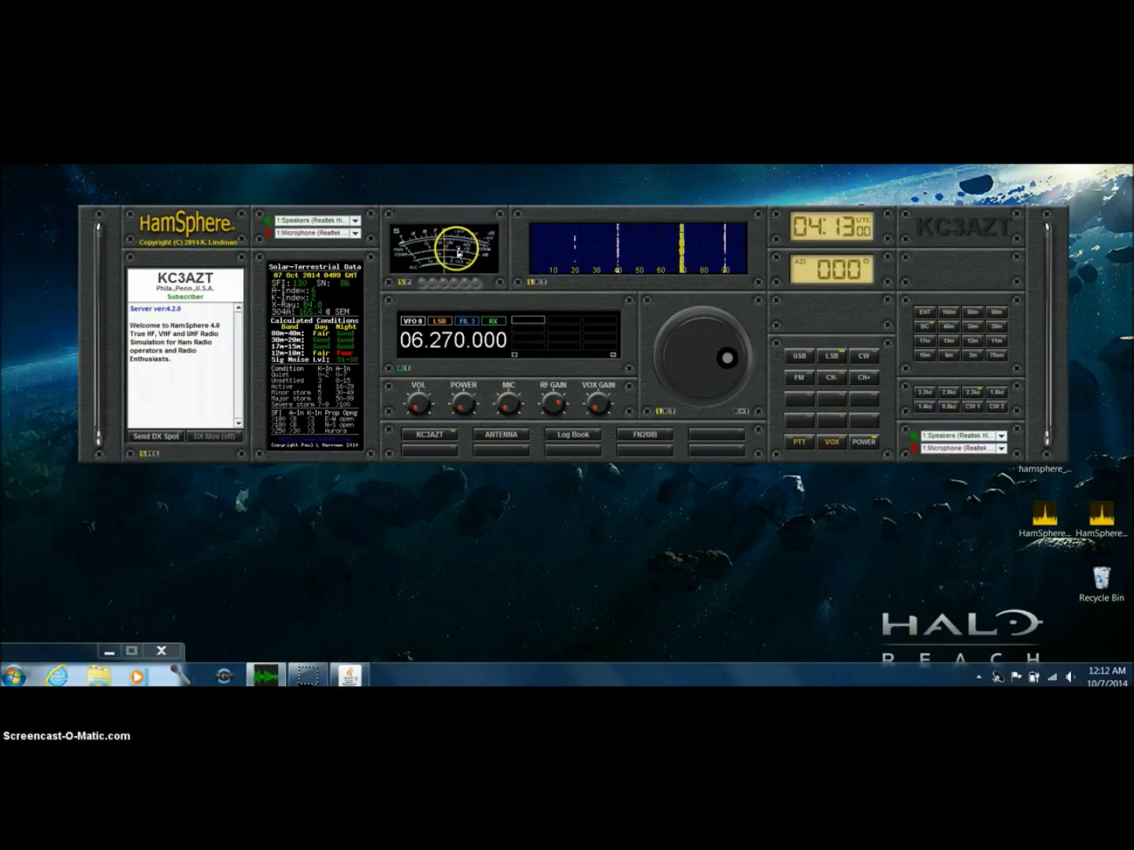
{"action": "left_click", "coordinate": [552, 251]}
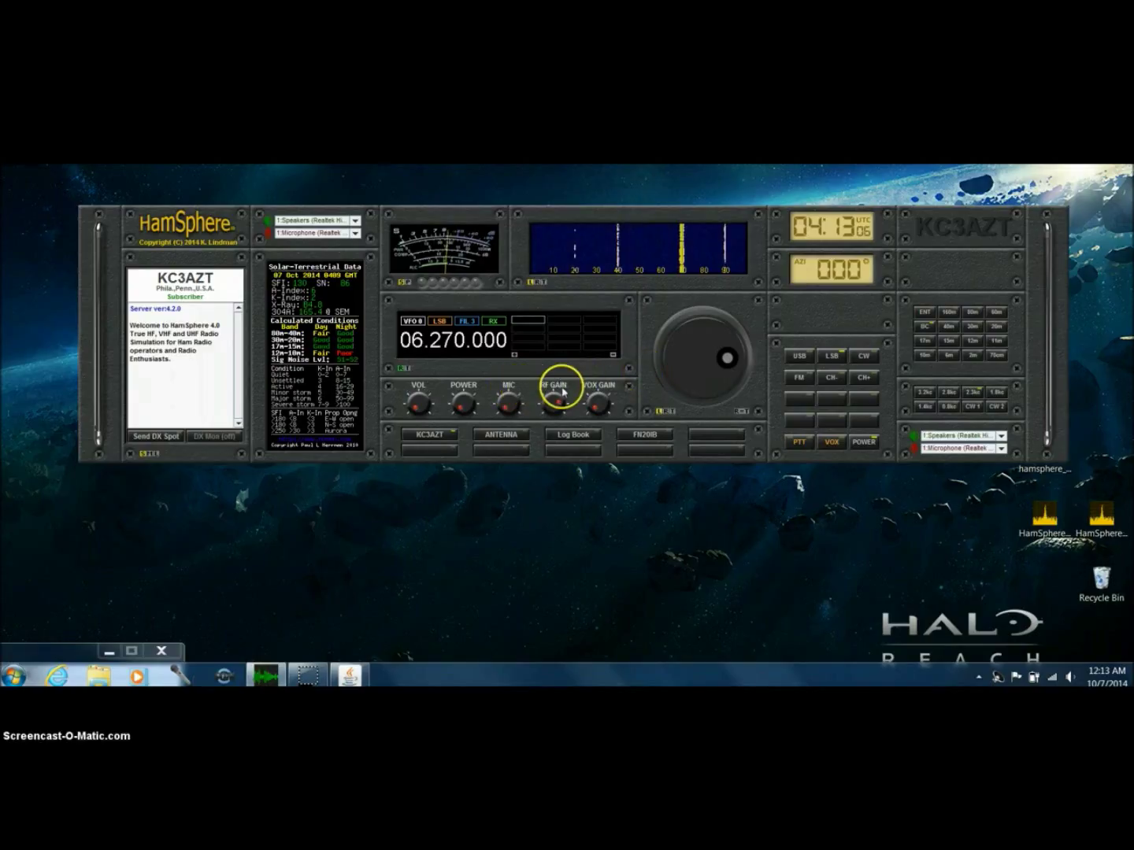
{"action": "left_click", "coordinate": [464, 399]}
{"action": "mouse_move", "coordinate": [470, 398]}
{"action": "left_mouse_down"}
{"action": "mouse_move", "coordinate": [483, 403]}
{"action": "mouse_move", "coordinate": [478, 418]}
{"action": "mouse_move", "coordinate": [469, 397]}
{"action": "left_mouse_up"}
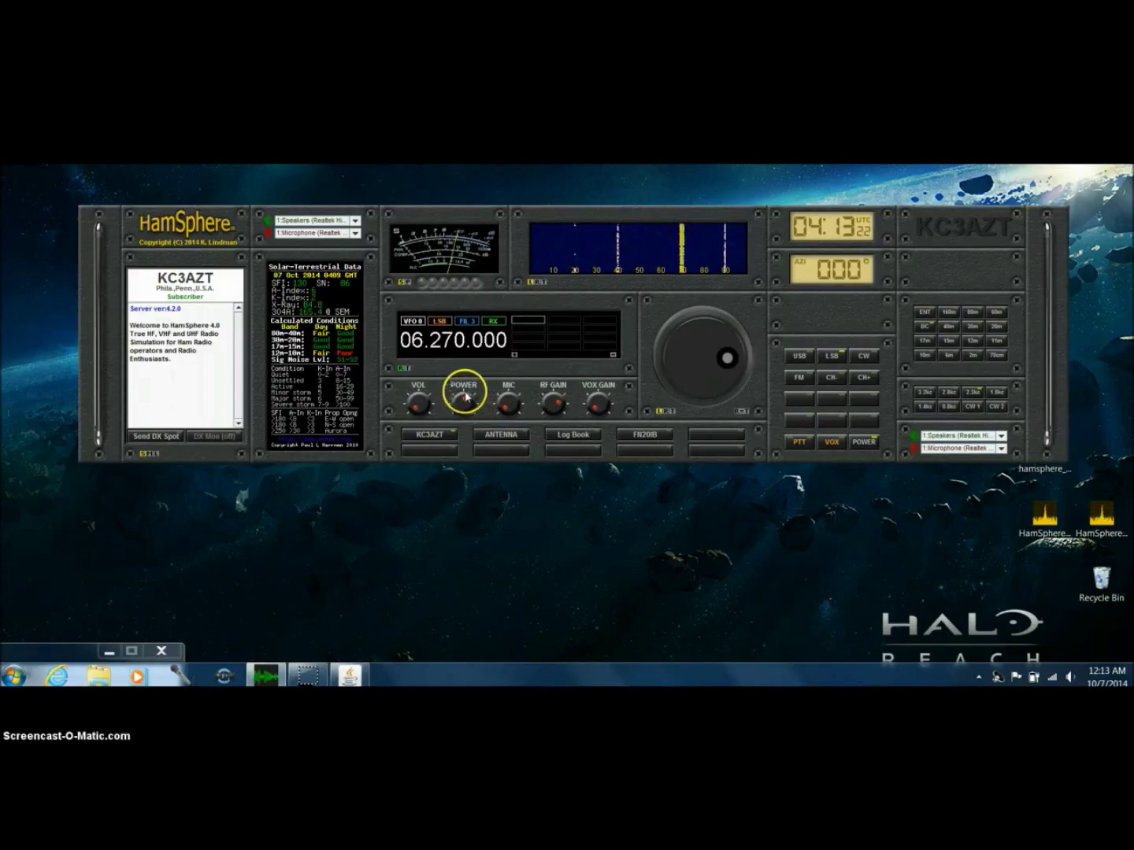
{"action": "left_click_drag", "start_coordinate": [554, 403], "coordinate": [472, 402]}
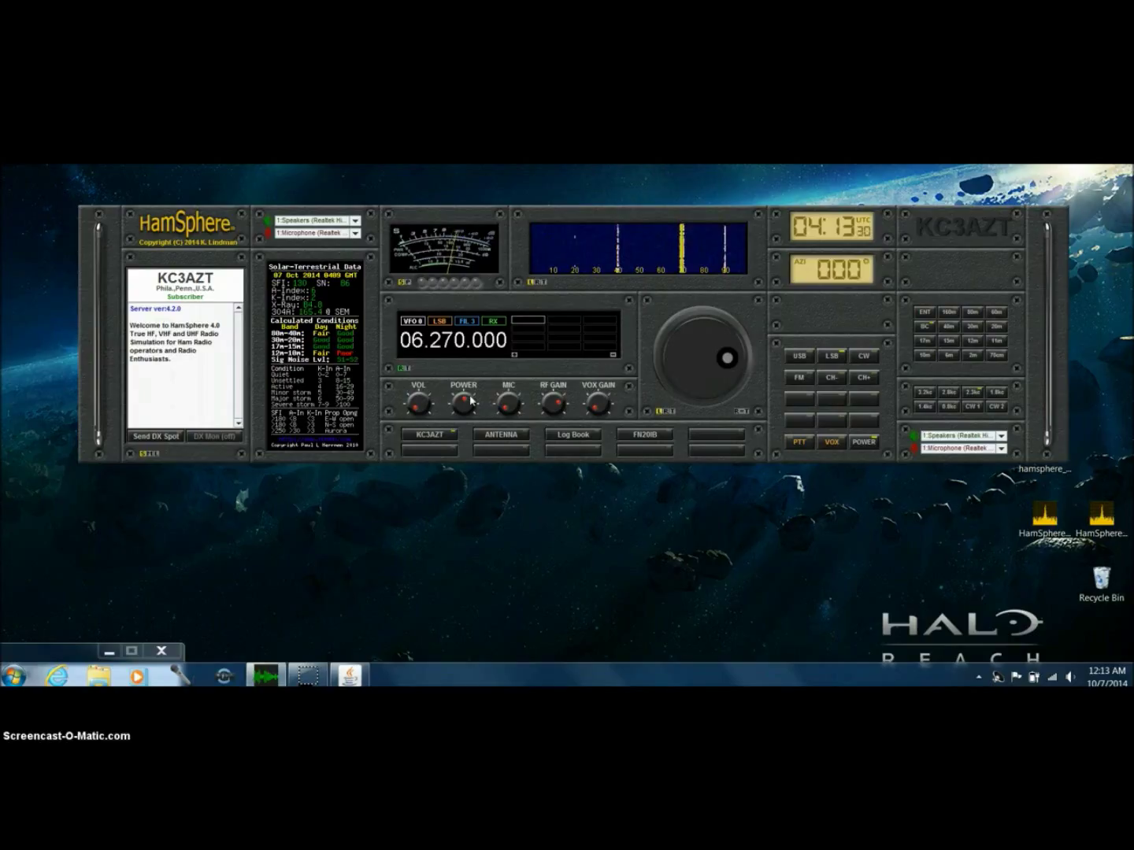
{"action": "mouse_move", "coordinate": [472, 402]}
{"action": "left_mouse_down"}
{"action": "mouse_move", "coordinate": [453, 413]}
{"action": "mouse_move", "coordinate": [472, 398]}
{"action": "mouse_move", "coordinate": [448, 404]}
{"action": "mouse_move", "coordinate": [479, 396]}
{"action": "mouse_move", "coordinate": [448, 383]}
{"action": "mouse_move", "coordinate": [483, 416]}
{"action": "mouse_move", "coordinate": [470, 389]}
{"action": "mouse_move", "coordinate": [468, 415]}
{"action": "mouse_move", "coordinate": [450, 394]}
{"action": "mouse_move", "coordinate": [475, 400]}
{"action": "mouse_move", "coordinate": [464, 417]}
{"action": "mouse_move", "coordinate": [463, 383]}
{"action": "mouse_move", "coordinate": [472, 401]}
{"action": "left_mouse_up"}
{"action": "left_click", "coordinate": [499, 400]}
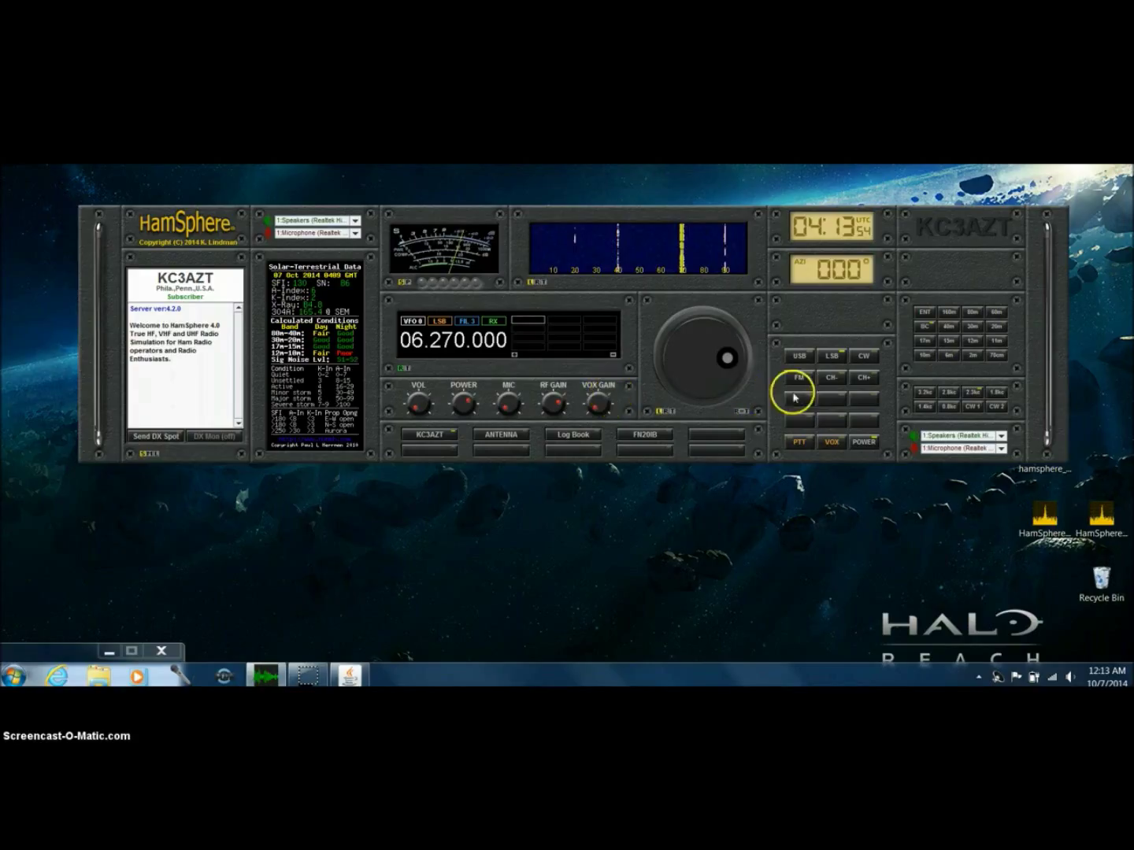
Power off the transceiver, log out of the HamSphere account and exit the program
{"action": "left_click", "coordinate": [864, 444]}
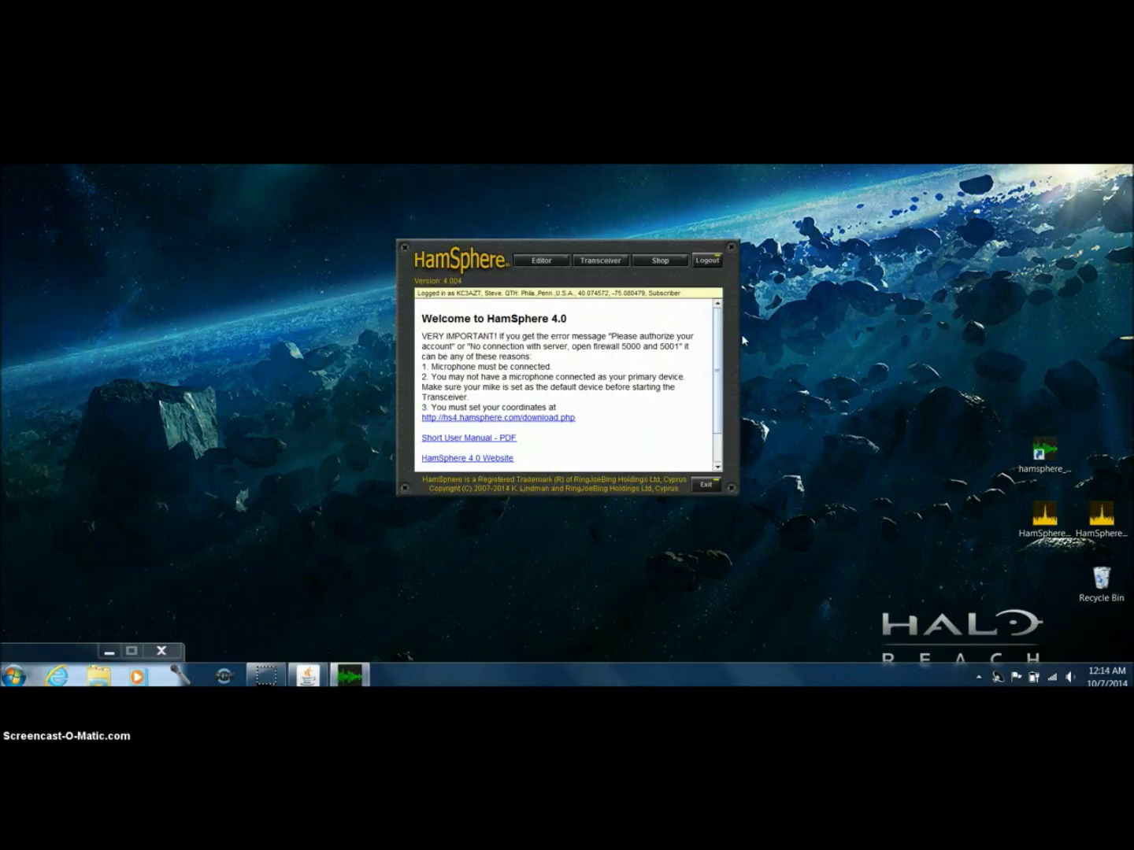
{"action": "left_click", "coordinate": [708, 258]}
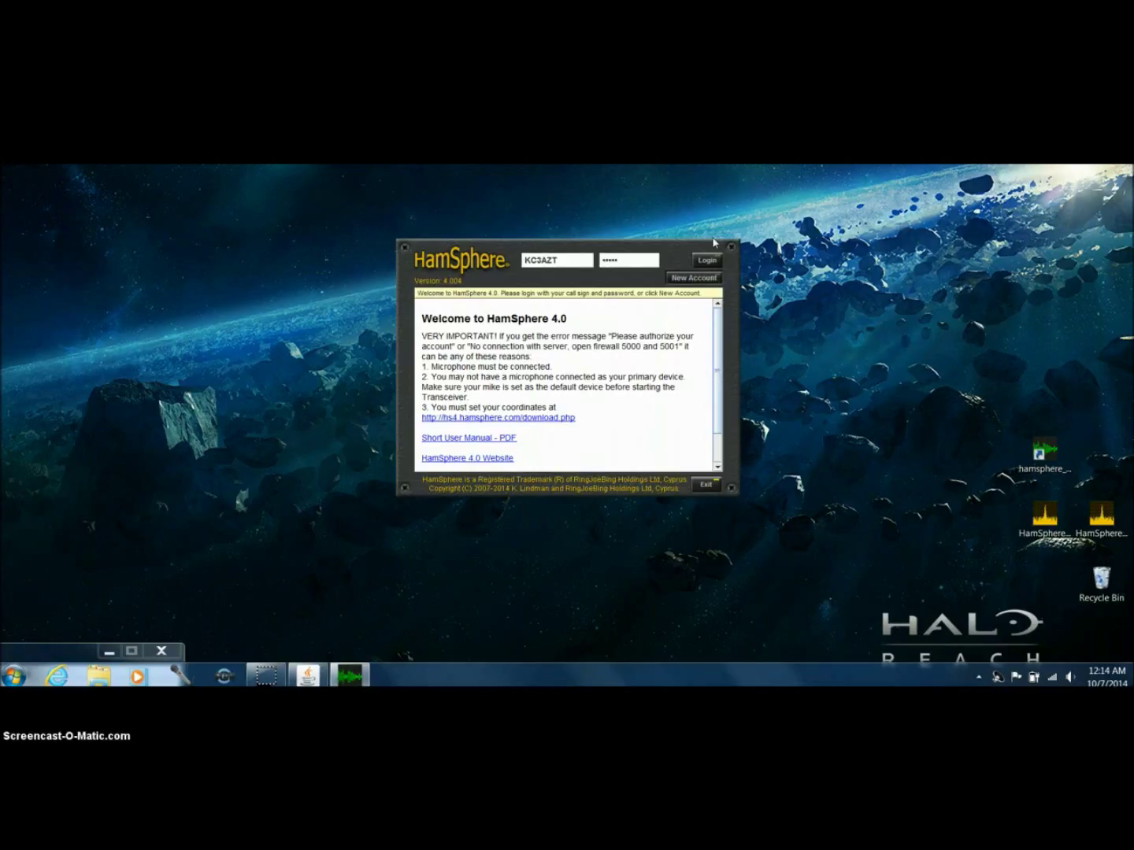
{"action": "left_click", "coordinate": [704, 486]}
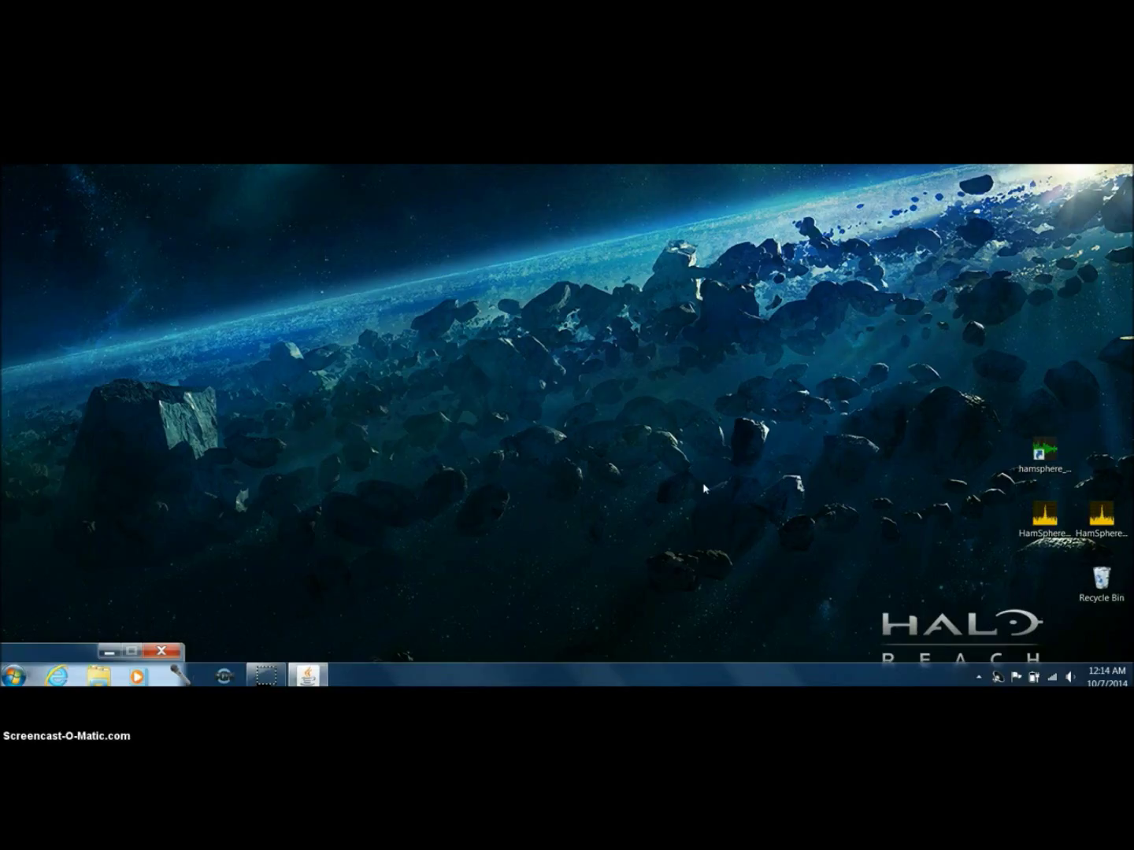
Restore the minimized Java Control Panel window and place it near the middle of the desktop
{"action": "left_click", "coordinate": [771, 477]}
{"action": "double_click", "coordinate": [74, 652]}
{"action": "left_click_drag", "start_coordinate": [730, 217], "coordinate": [585, 216]}
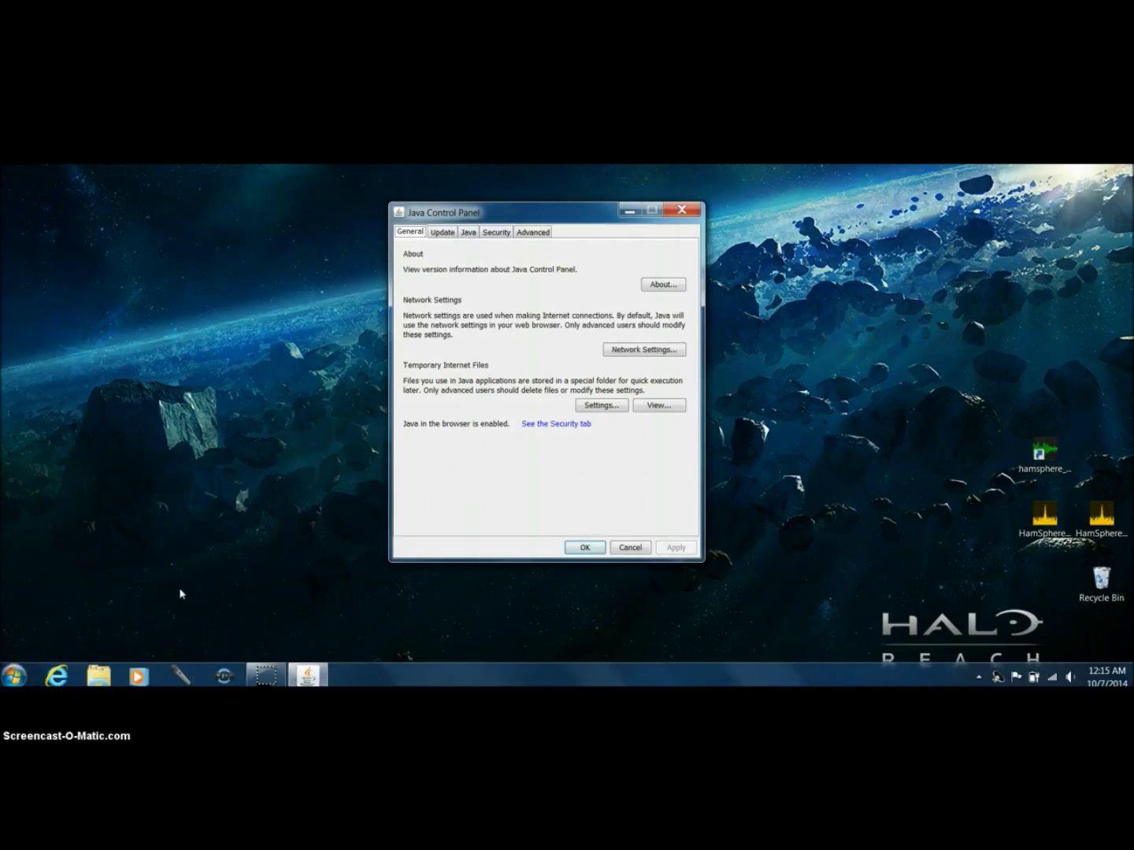
Check for a newer Java version from the Java Control Panel and dismiss the update notice
{"action": "left_click", "coordinate": [183, 564]}
{"action": "left_click", "coordinate": [449, 234]}
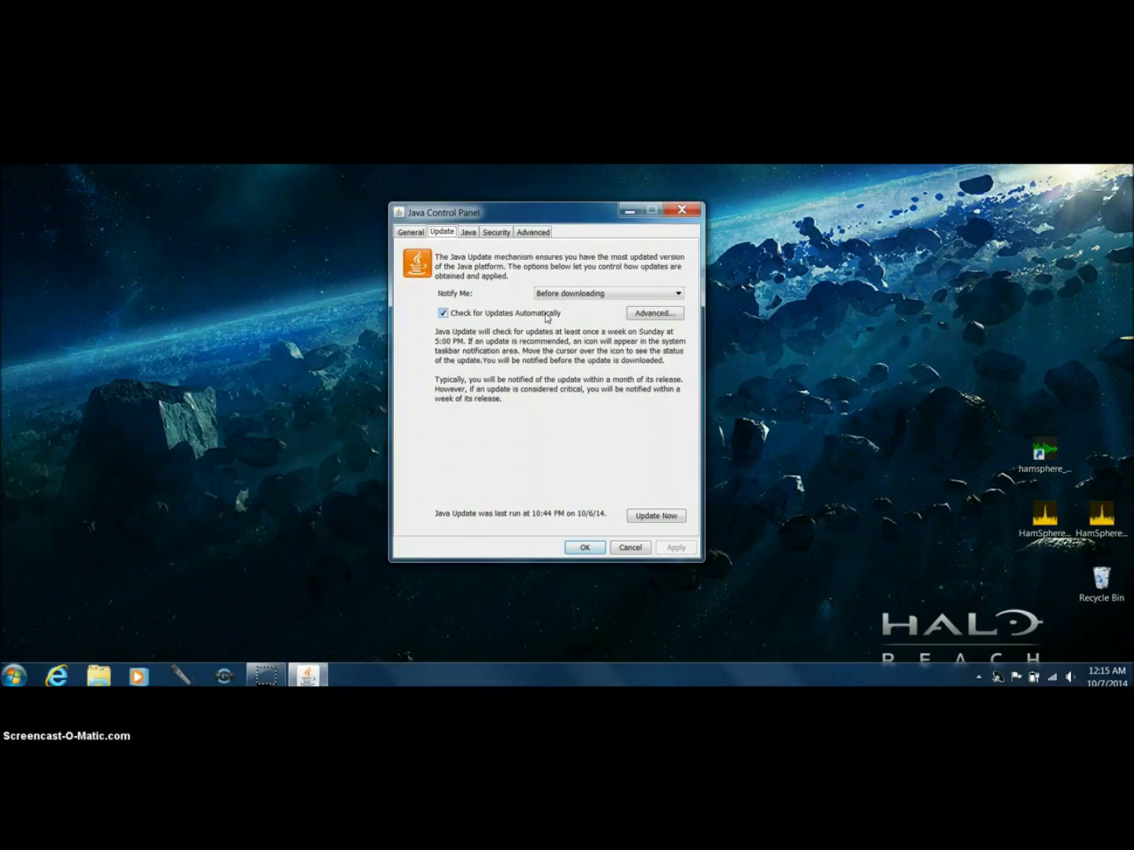
{"action": "left_click", "coordinate": [656, 517]}
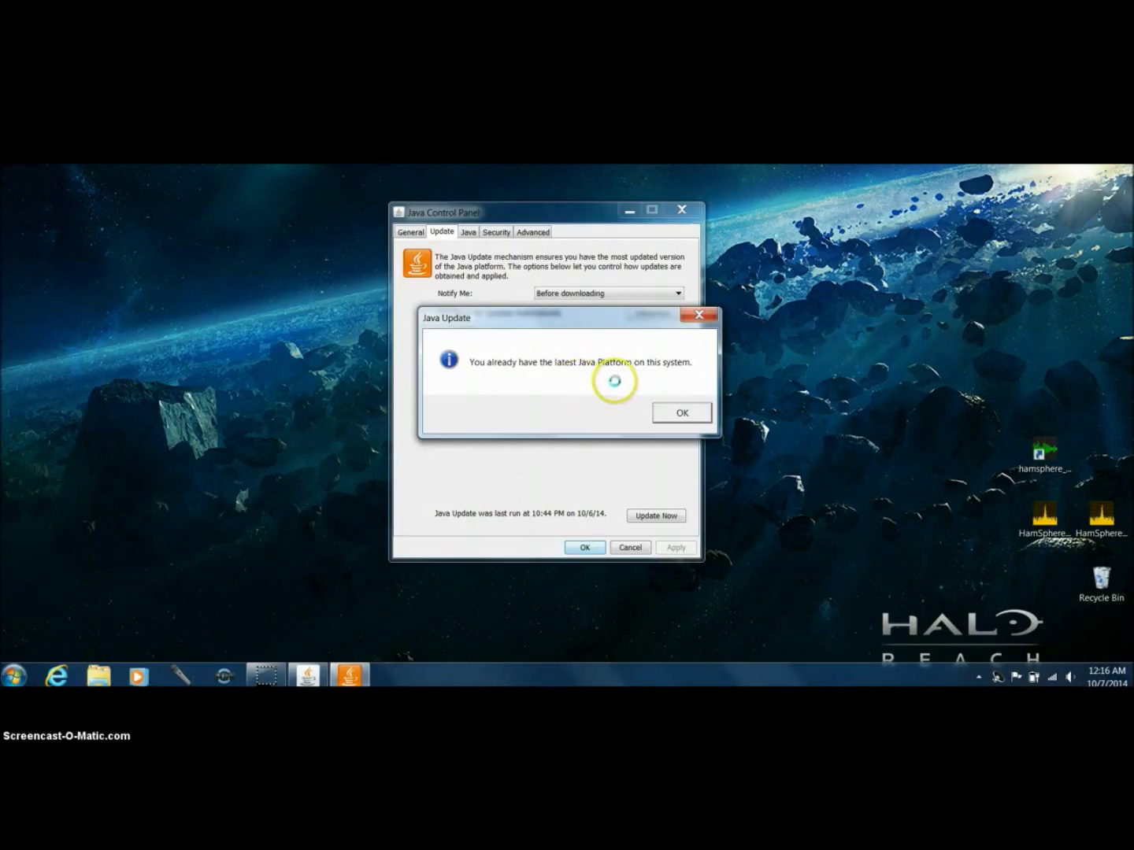
{"action": "left_click", "coordinate": [672, 408]}
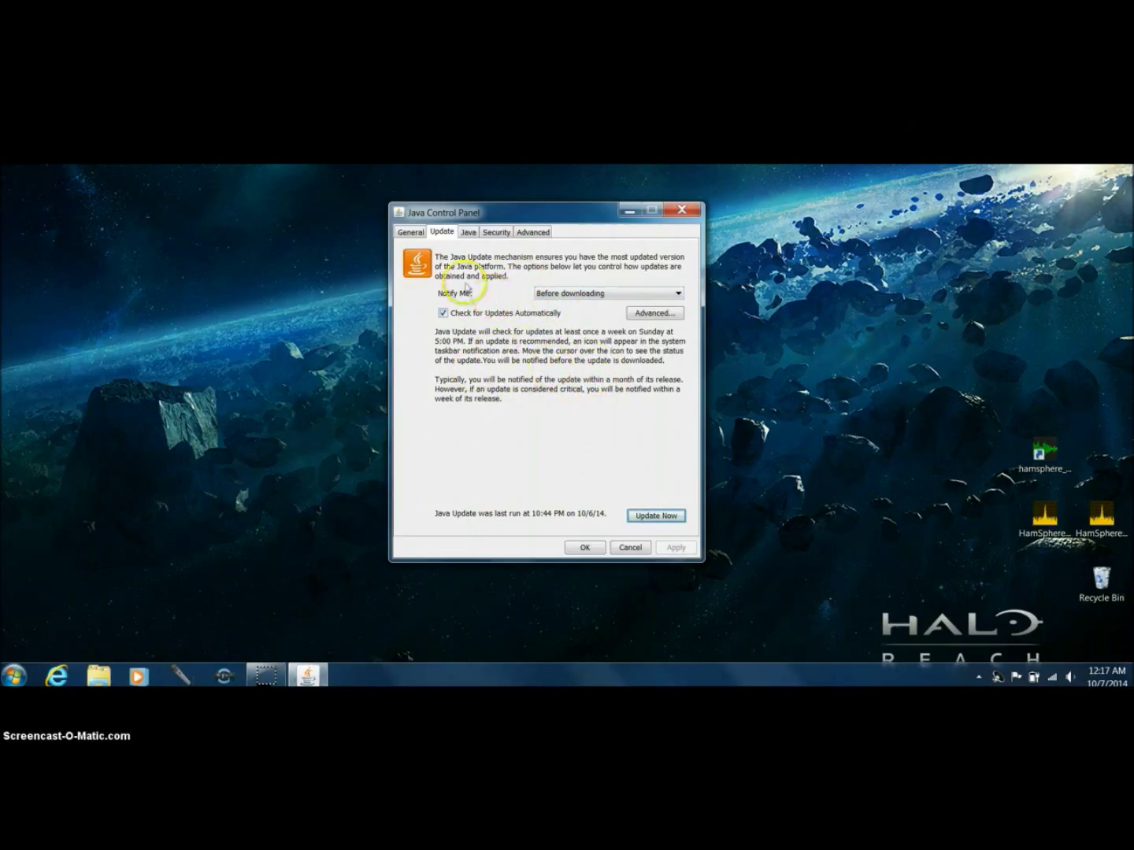
Delete Java's trace and log files, cached applications and applets, and installed applications and applets, and close the Java Control Panel
{"action": "left_click", "coordinate": [419, 236]}
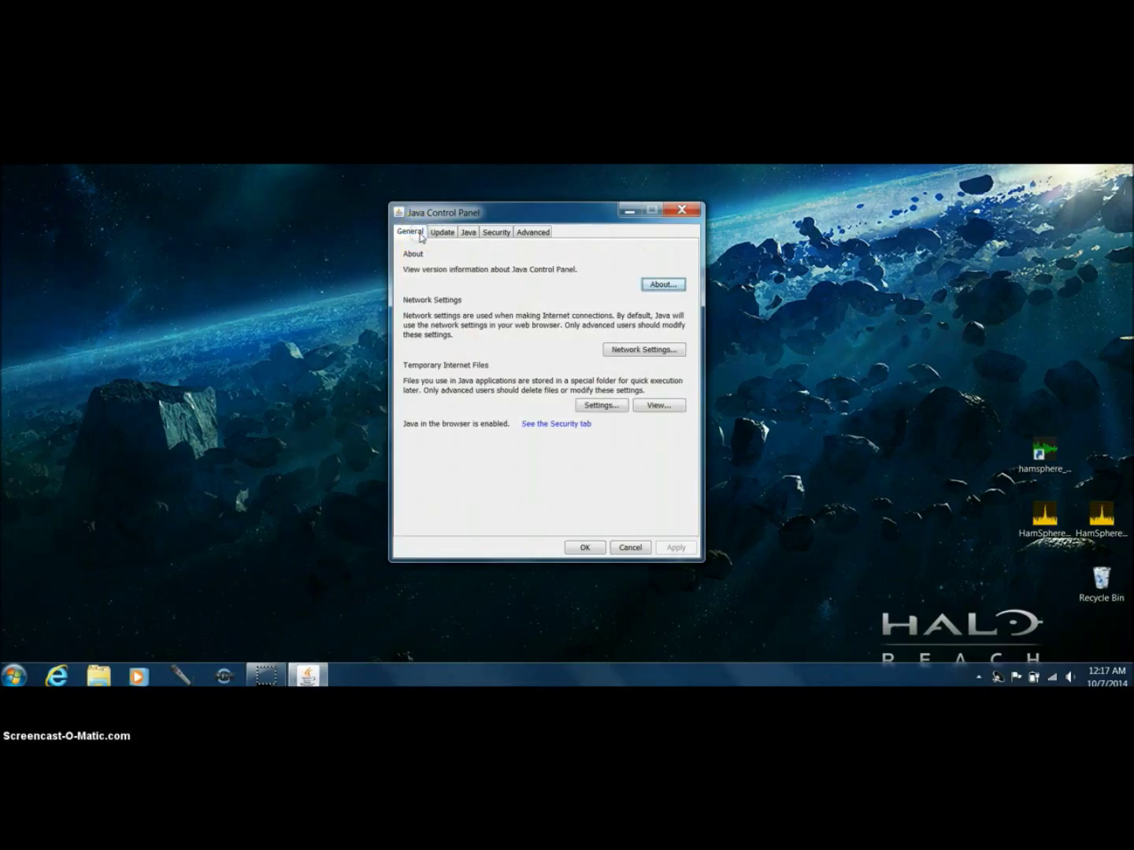
{"action": "left_click", "coordinate": [601, 406]}
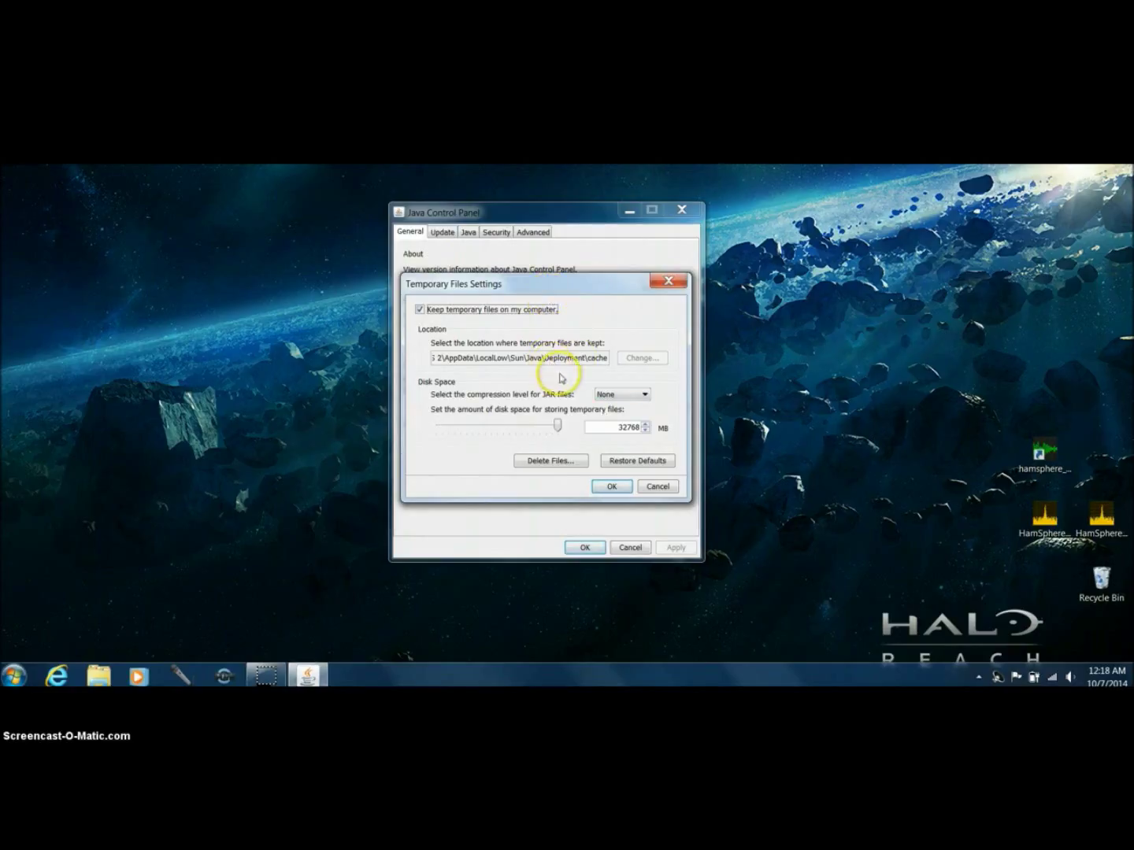
{"action": "left_click", "coordinate": [563, 464]}
{"action": "left_click", "coordinate": [530, 452]}
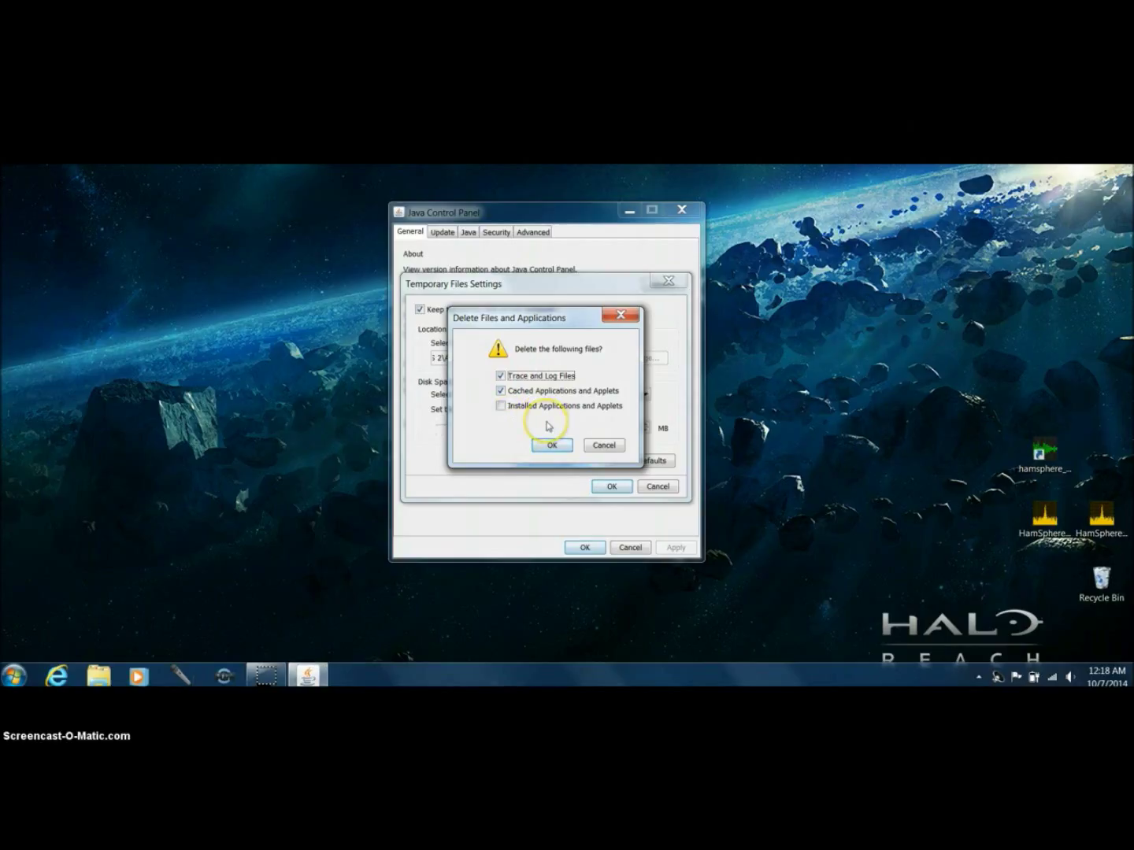
{"action": "left_click", "coordinate": [500, 407]}
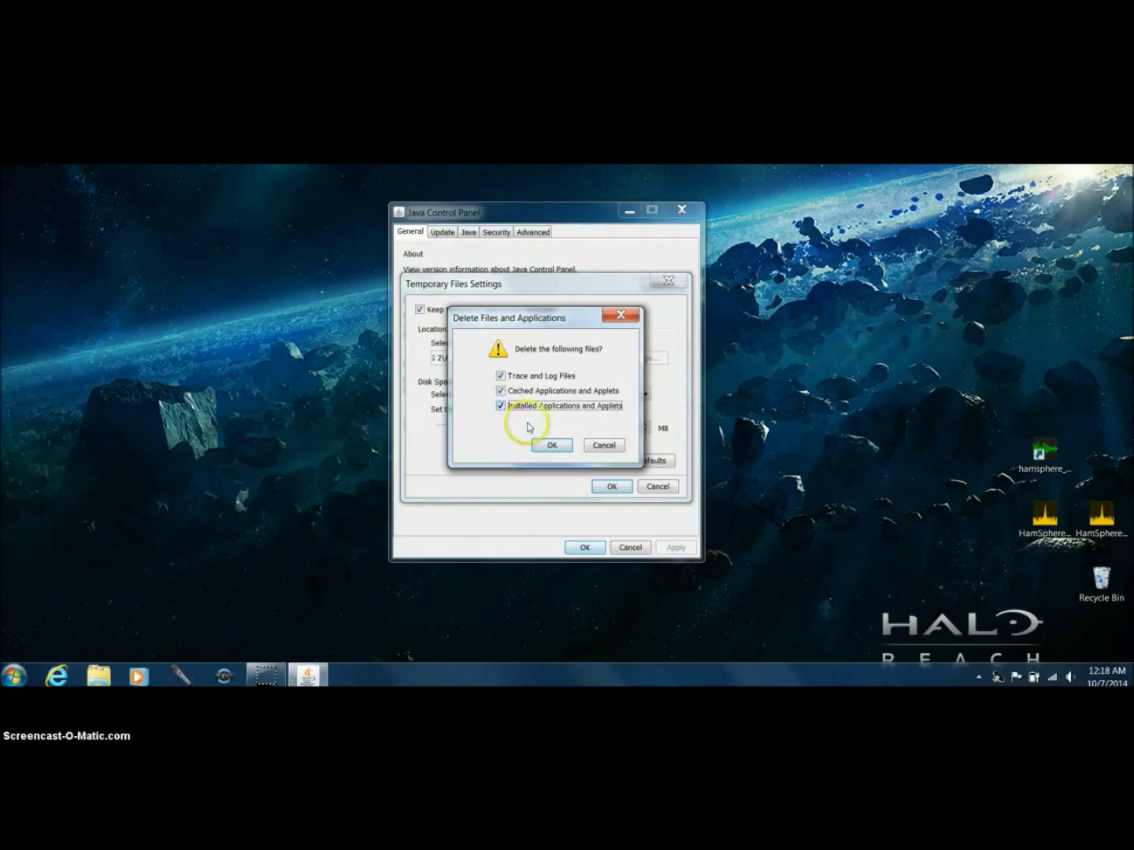
{"action": "left_click", "coordinate": [544, 446]}
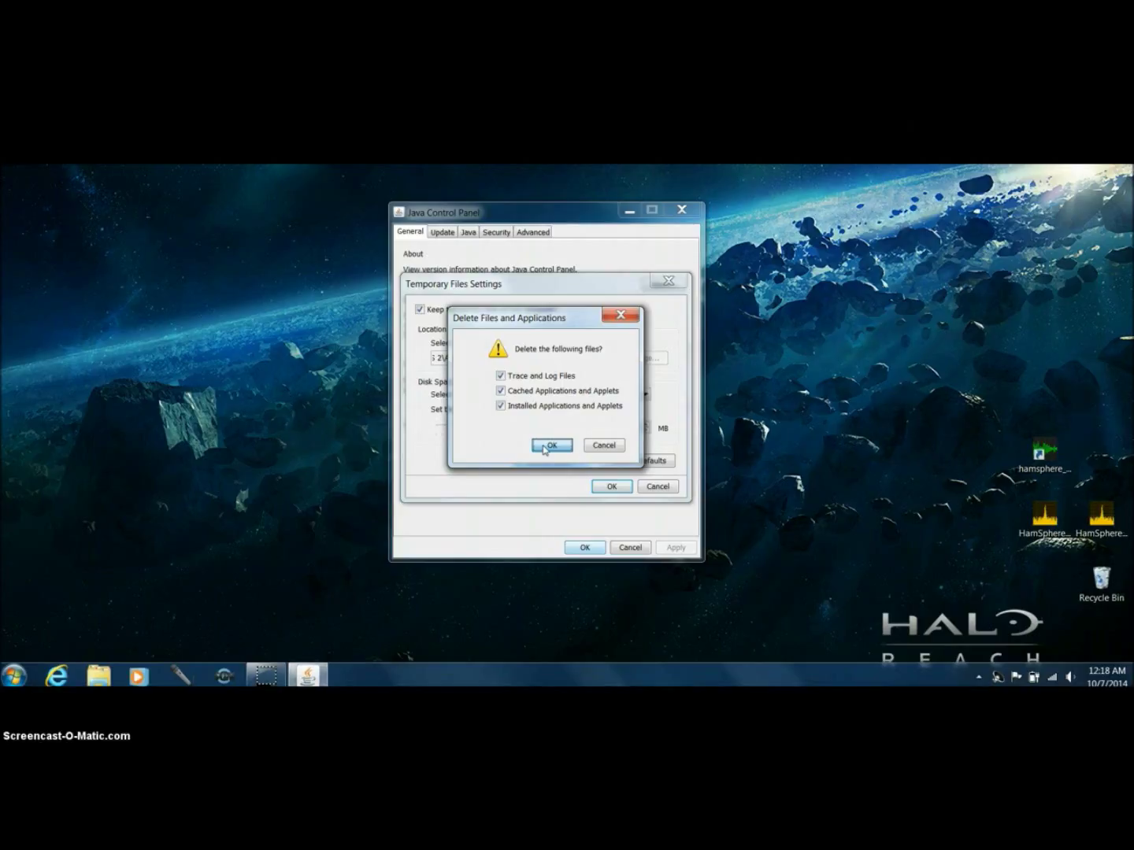
{"action": "left_click", "coordinate": [543, 447]}
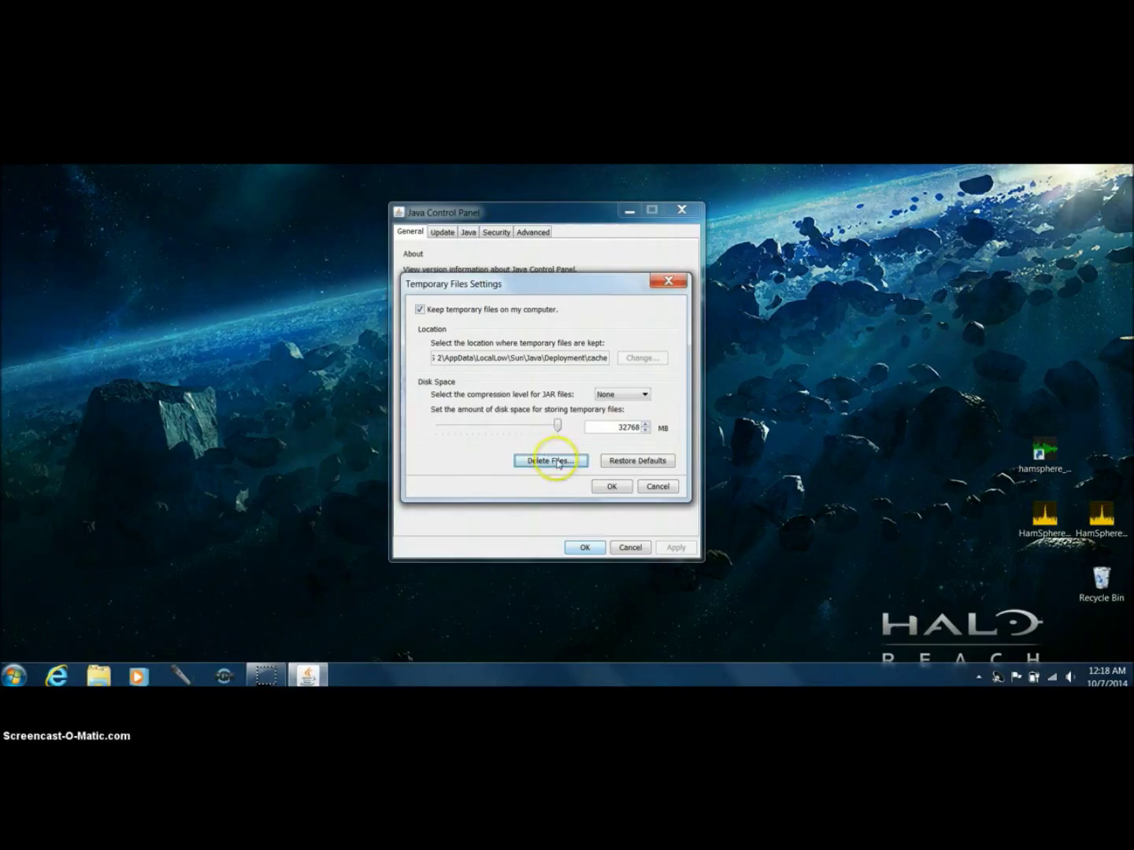
{"action": "left_click", "coordinate": [606, 487]}
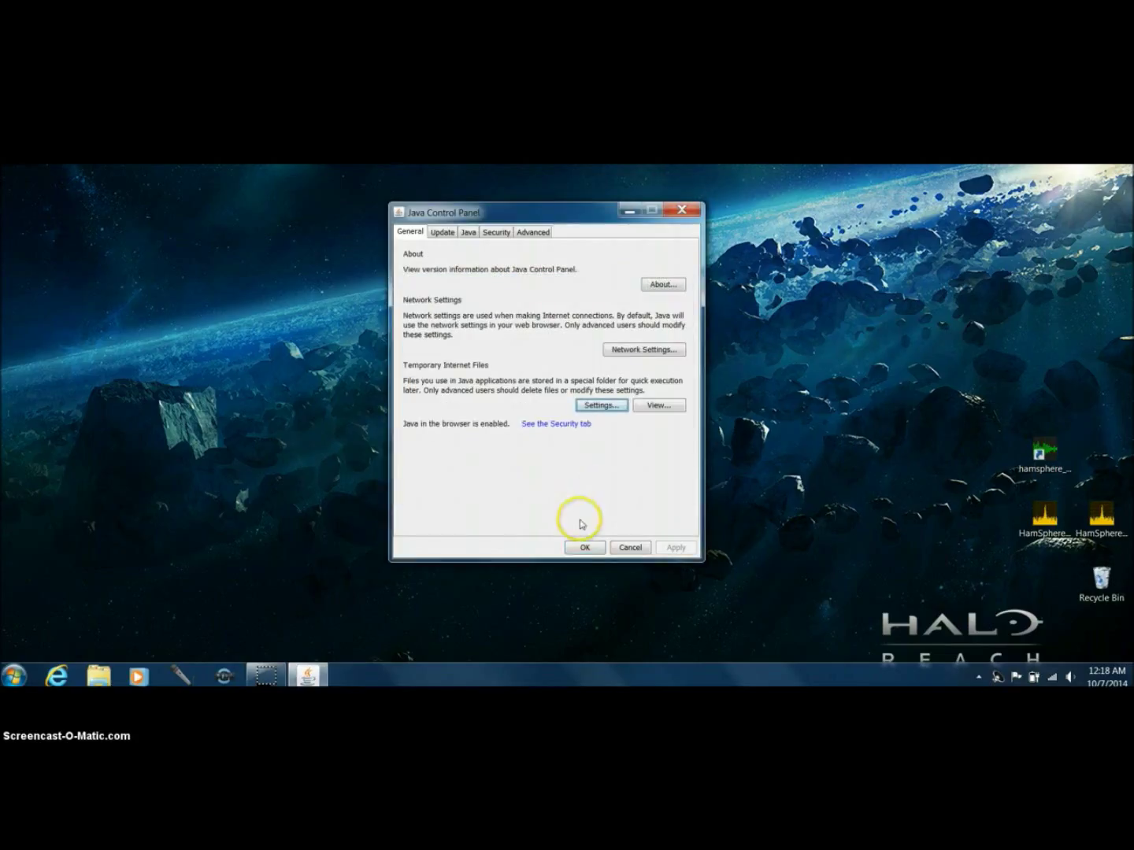
{"action": "left_click", "coordinate": [582, 549]}
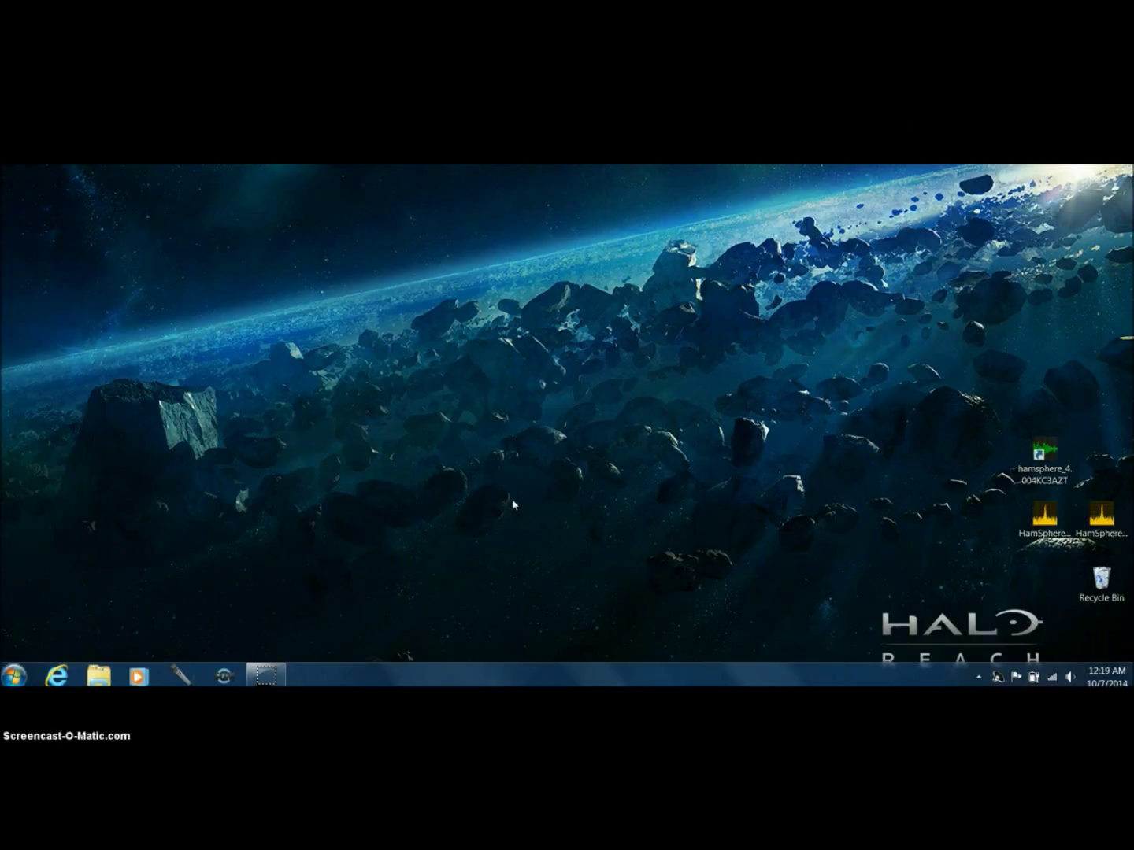
{"action": "left_click", "coordinate": [593, 507]}
{"action": "left_click", "coordinate": [695, 507]}
{"action": "left_click", "coordinate": [1055, 461]}
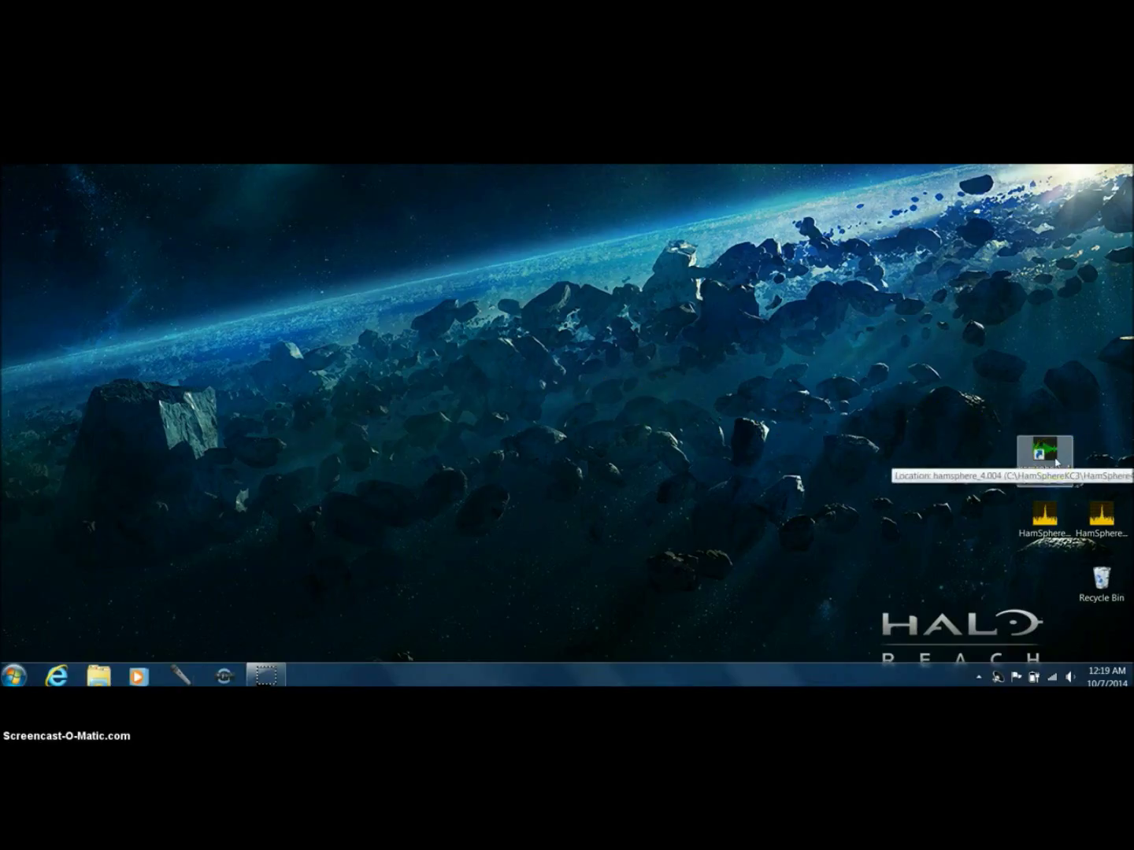
{"action": "double_click", "coordinate": [1050, 460]}
{"action": "double_click", "coordinate": [1040, 455]}
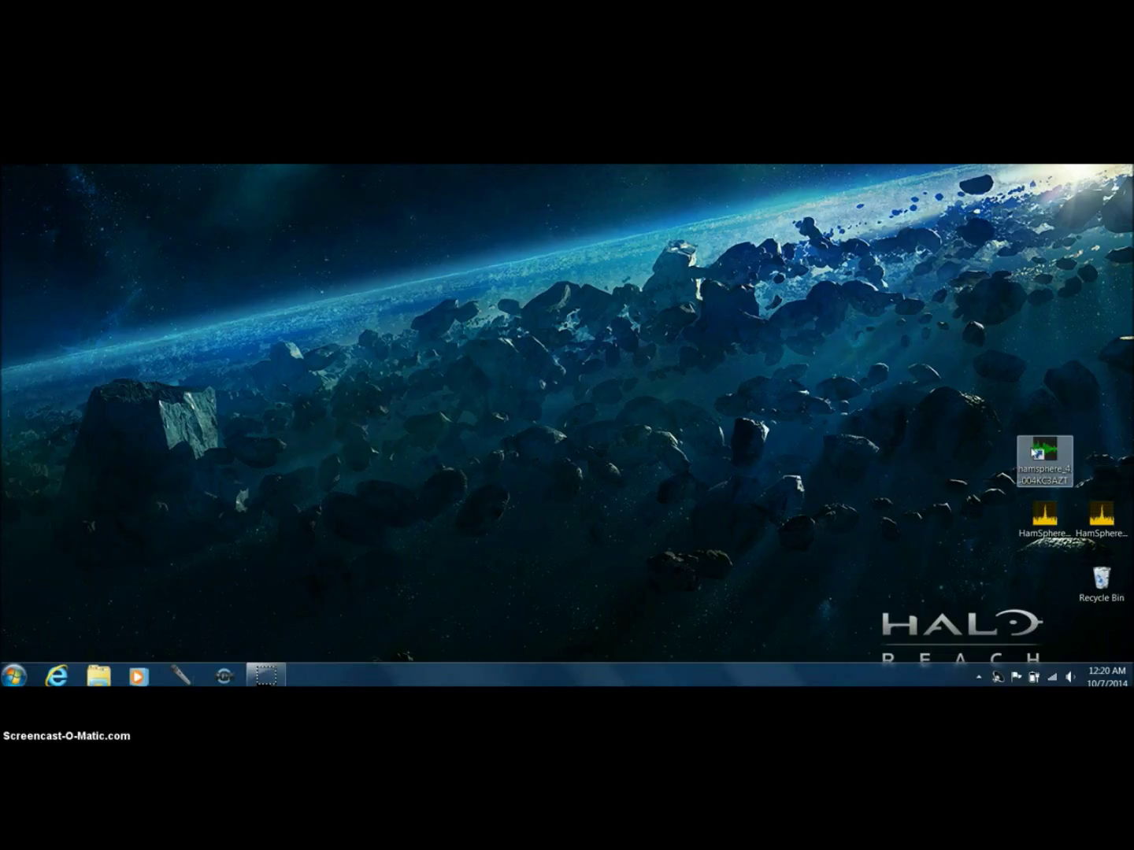
{"action": "double_click", "coordinate": [1035, 455]}
{"action": "left_click", "coordinate": [995, 462]}
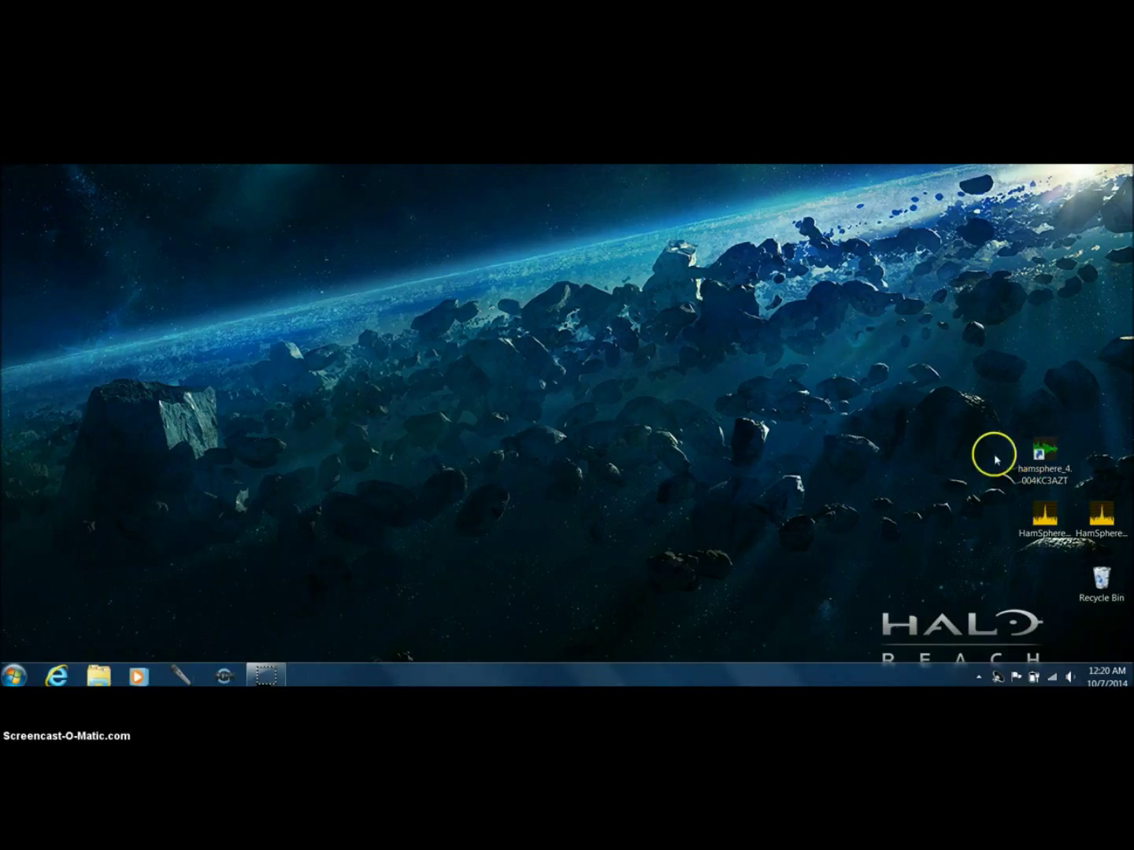
Open the properties of the HamSphere 4.004 desktop shortcut and place the window near the middle of the desktop
{"action": "left_click", "coordinate": [1050, 457]}
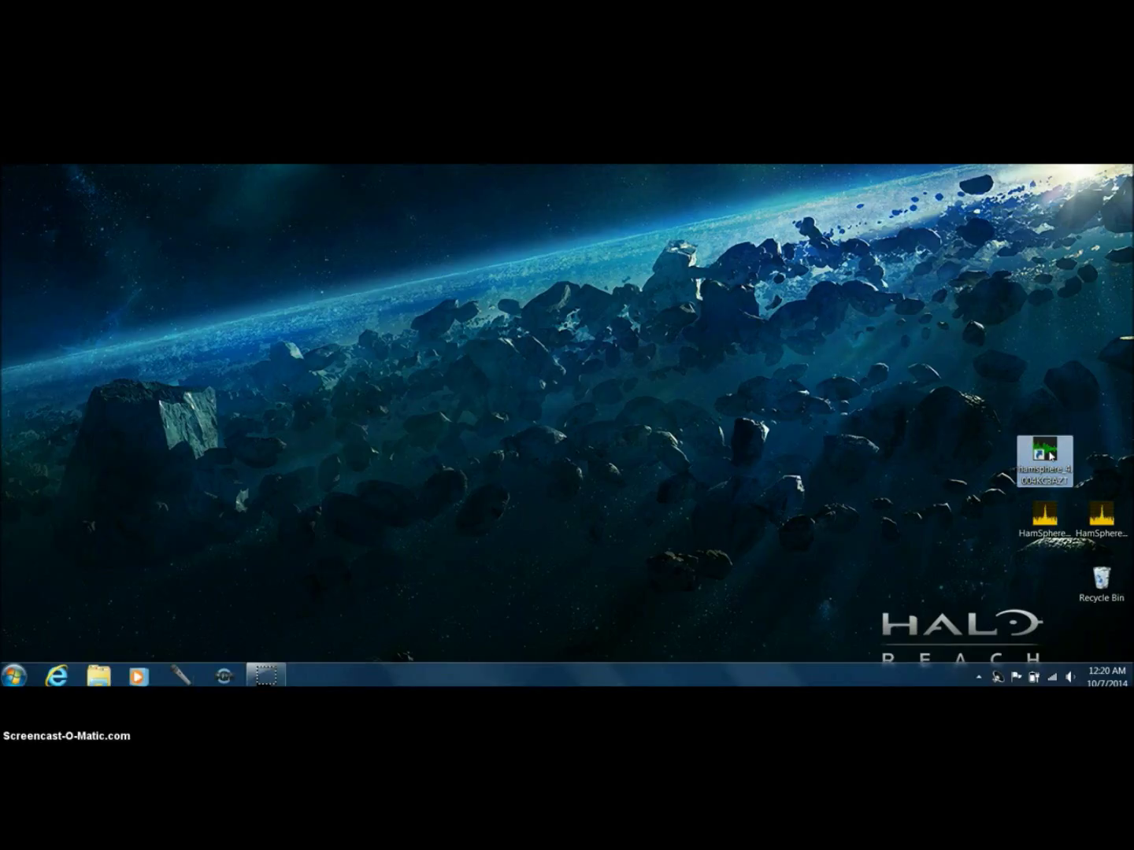
{"action": "right_click", "coordinate": [1051, 456]}
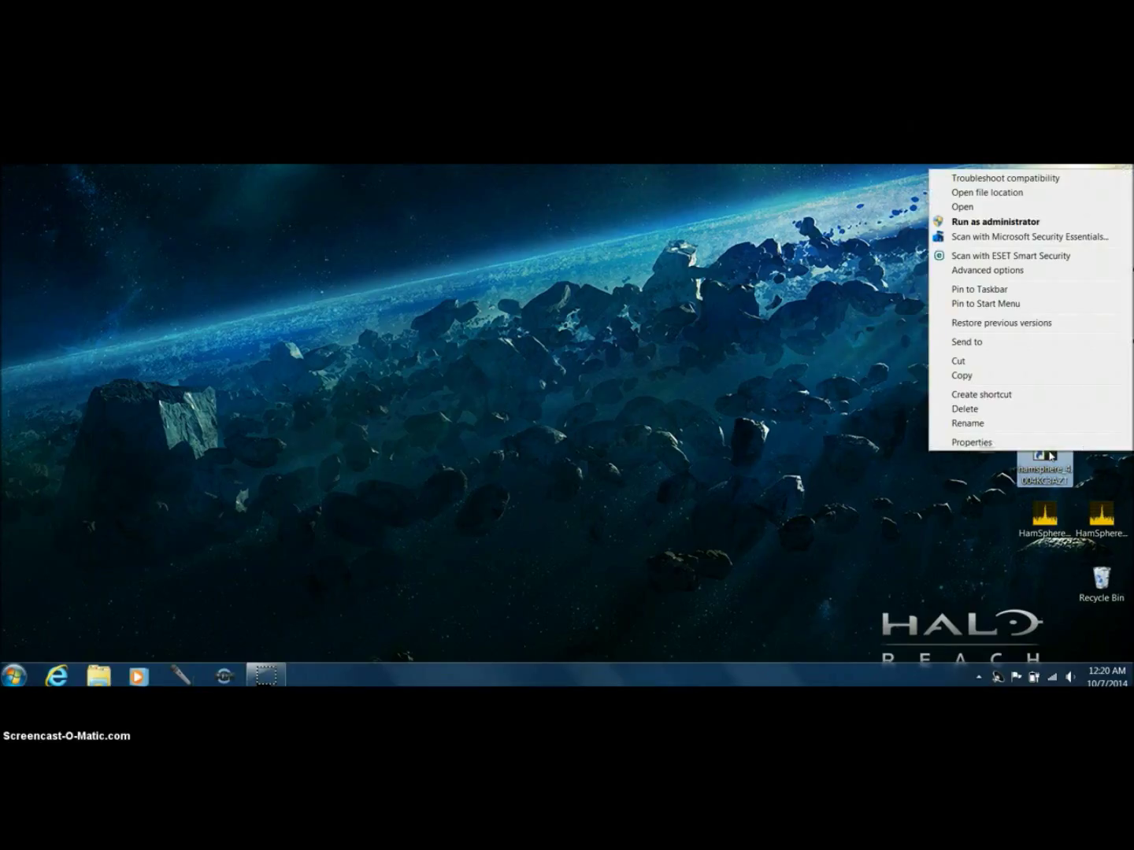
{"action": "left_click", "coordinate": [998, 446]}
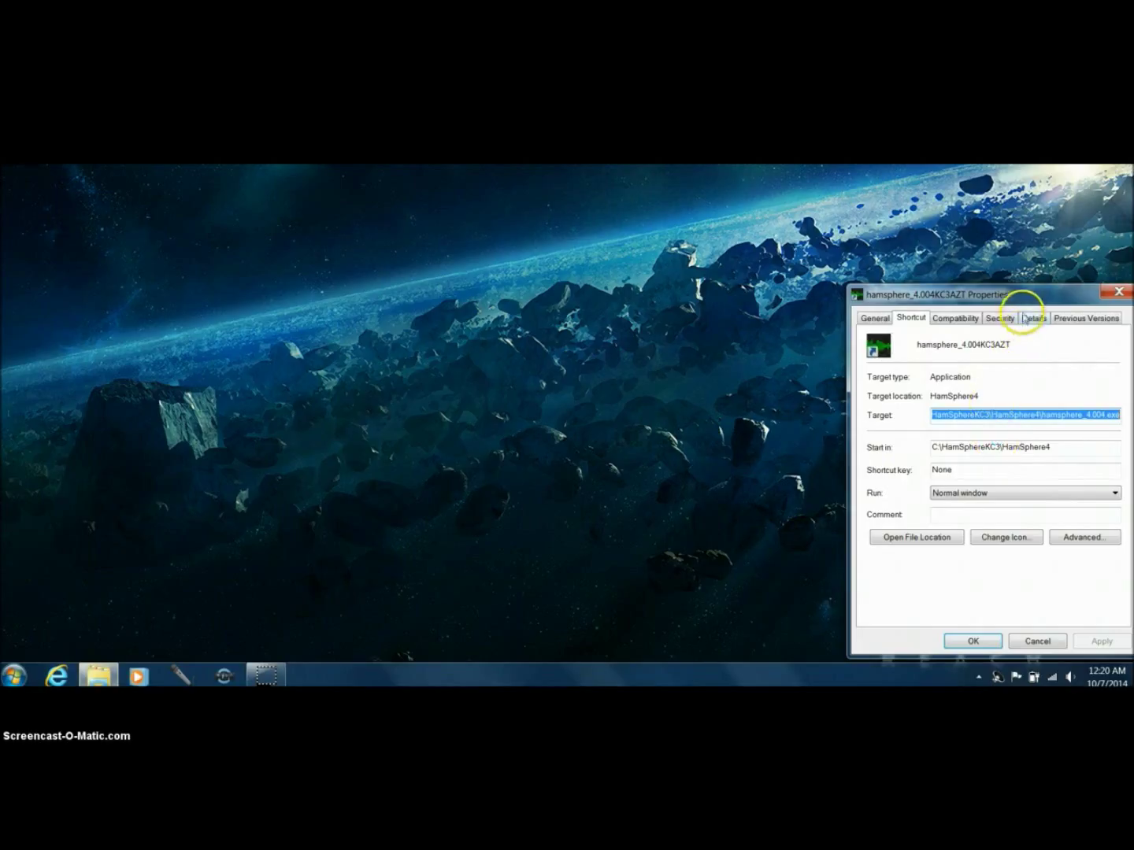
{"action": "left_click_drag", "start_coordinate": [1022, 300], "coordinate": [511, 198]}
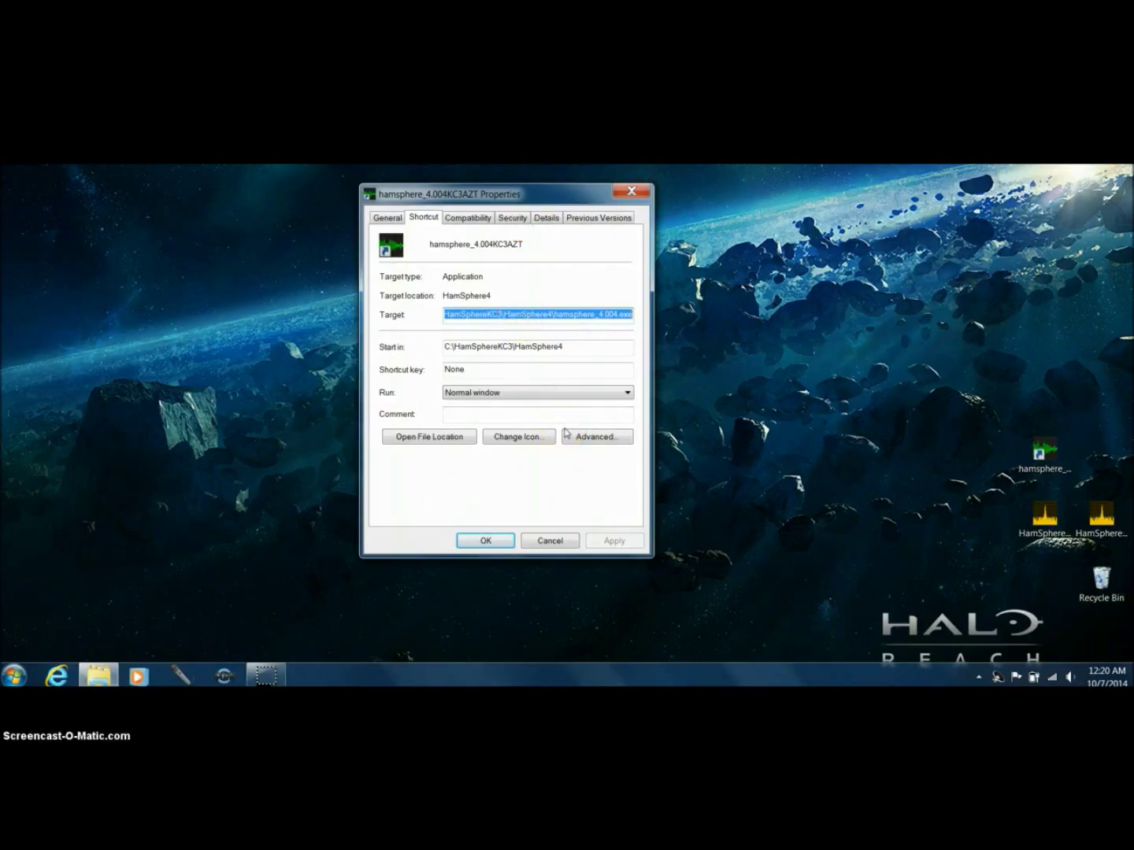
Enable Run as administrator in the HamSphere shortcut's advanced properties and apply the setting
{"action": "left_click", "coordinate": [602, 462]}
{"action": "left_click", "coordinate": [591, 438]}
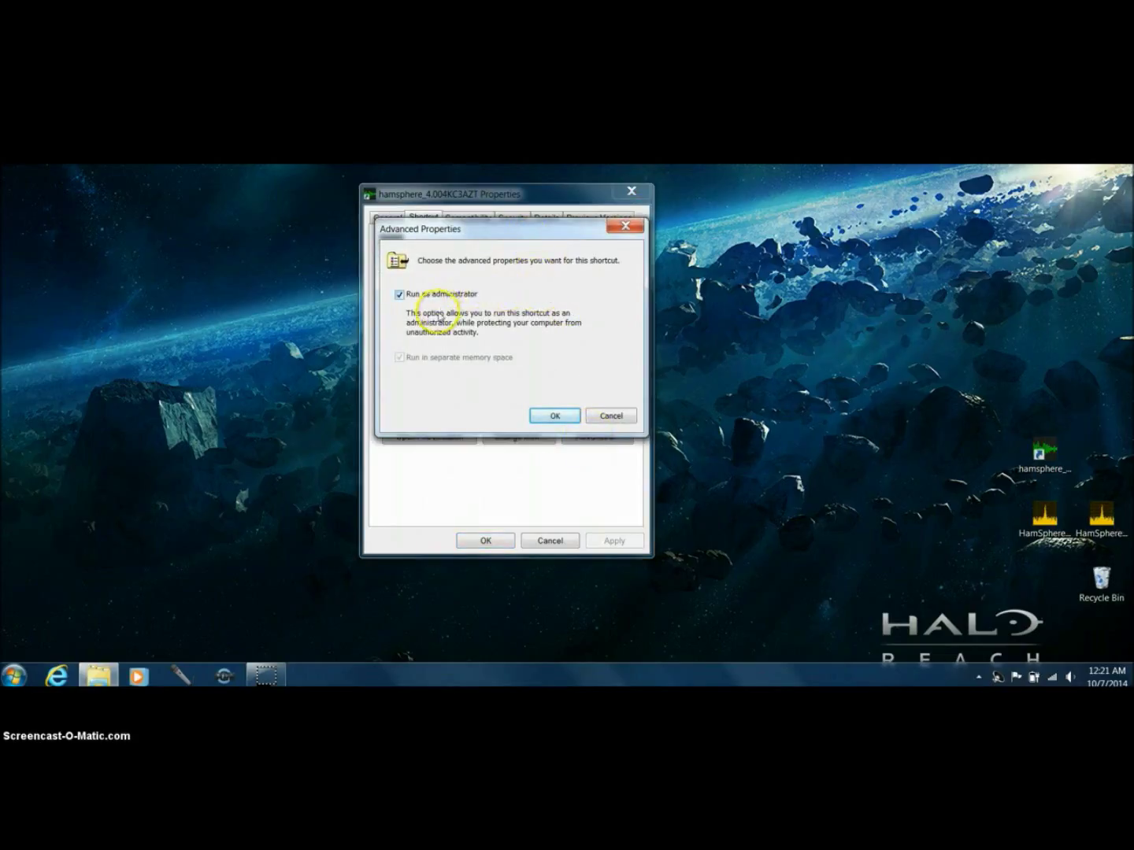
{"action": "left_click", "coordinate": [399, 294]}
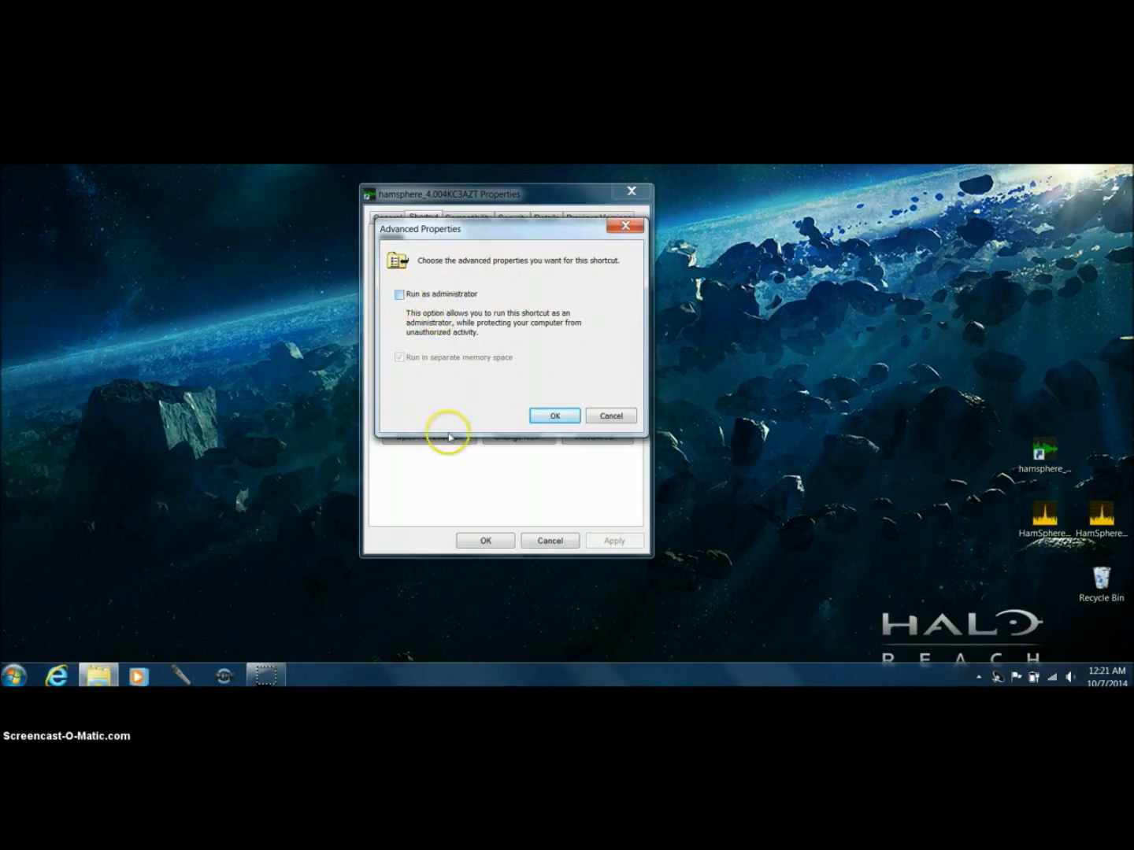
{"action": "left_click", "coordinate": [399, 295]}
{"action": "left_click", "coordinate": [552, 416]}
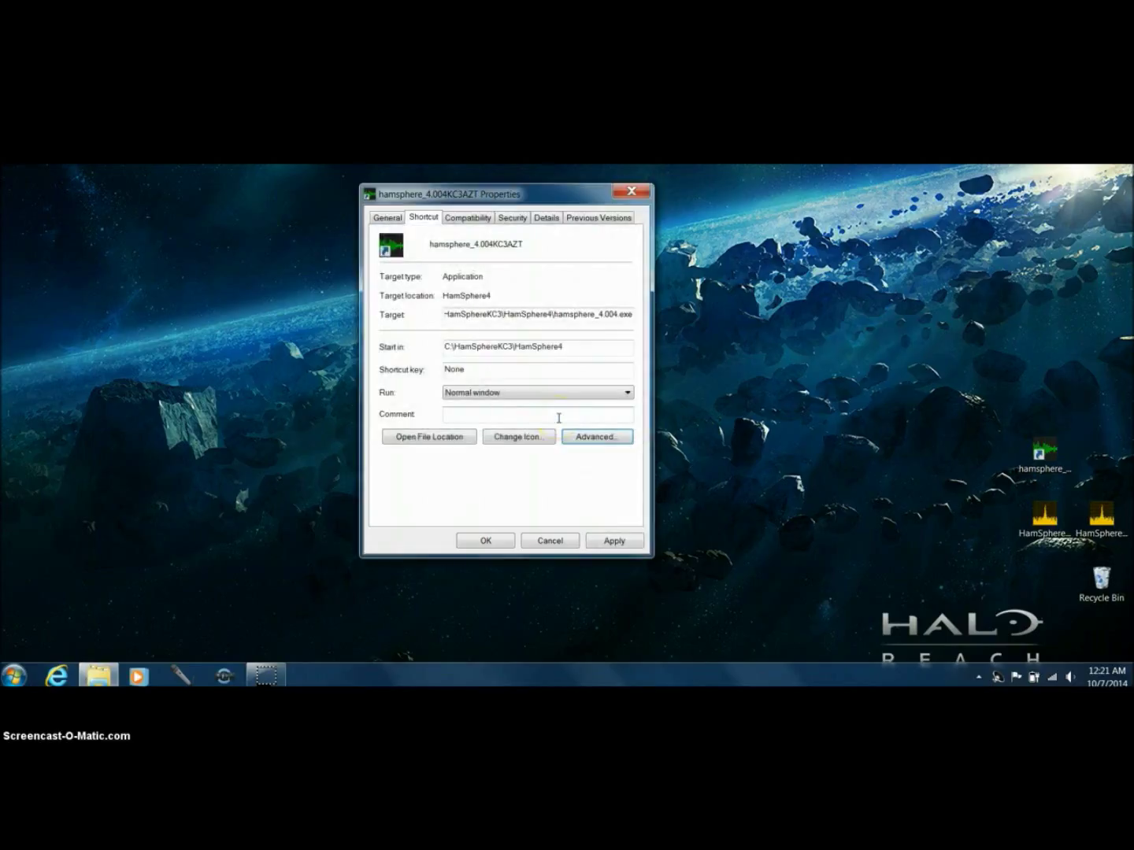
{"action": "left_click", "coordinate": [614, 542]}
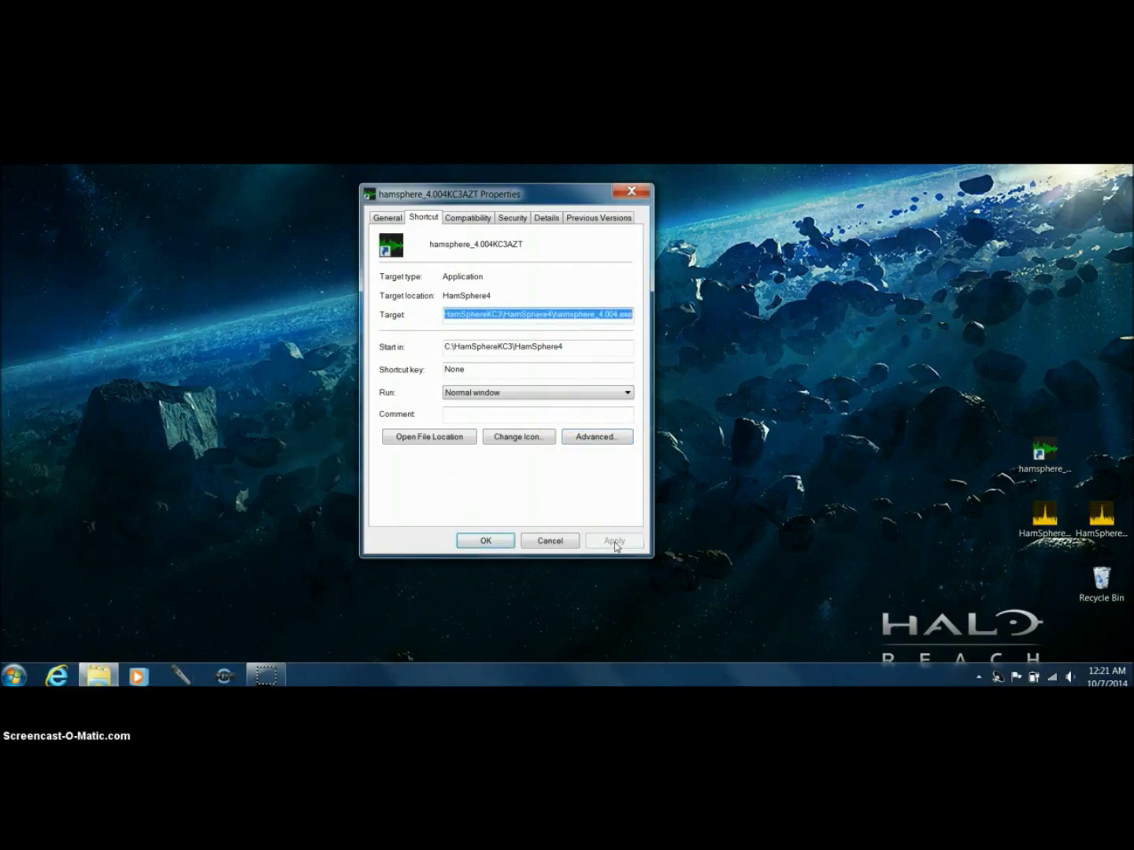
Review the Run as administrator option in the shortcut's advanced properties once more and accept the dialog
{"action": "left_click", "coordinate": [571, 478]}
{"action": "left_click", "coordinate": [595, 471]}
{"action": "left_click", "coordinate": [605, 470]}
{"action": "left_click", "coordinate": [601, 440]}
{"action": "left_click", "coordinate": [409, 295]}
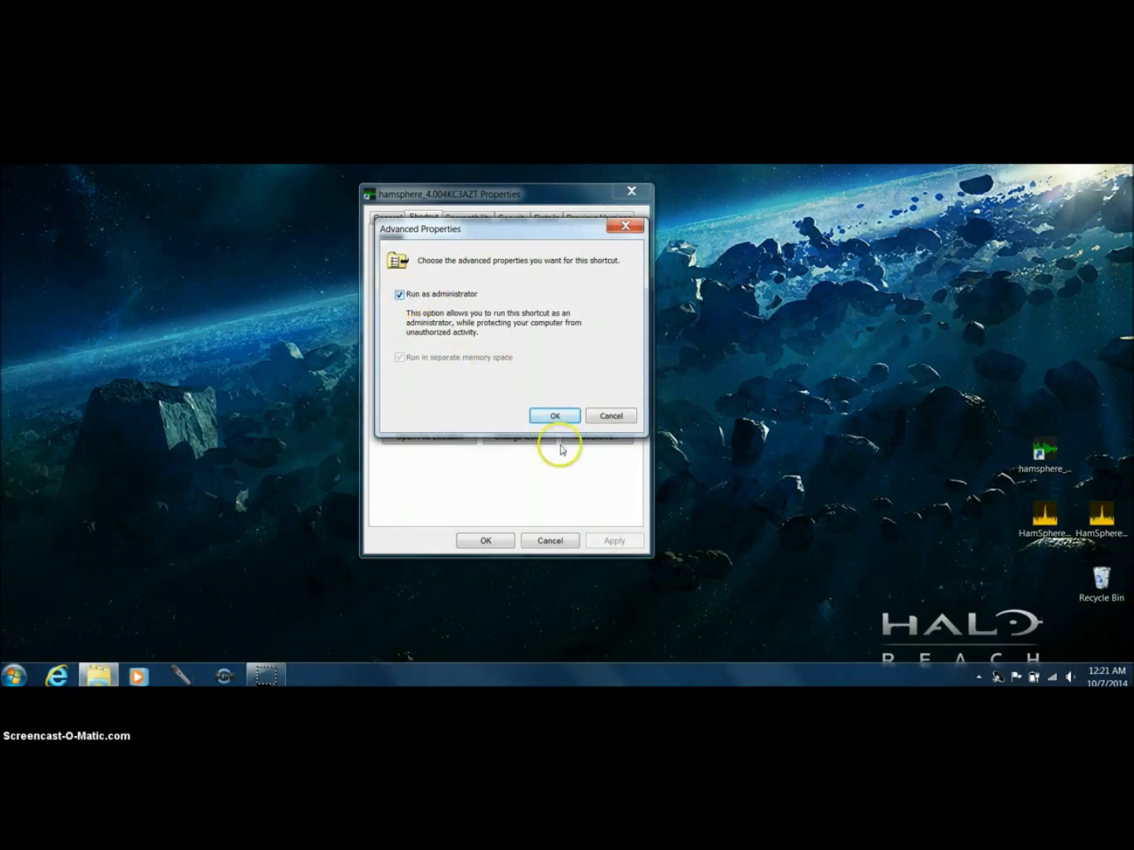
{"action": "left_click", "coordinate": [555, 416]}
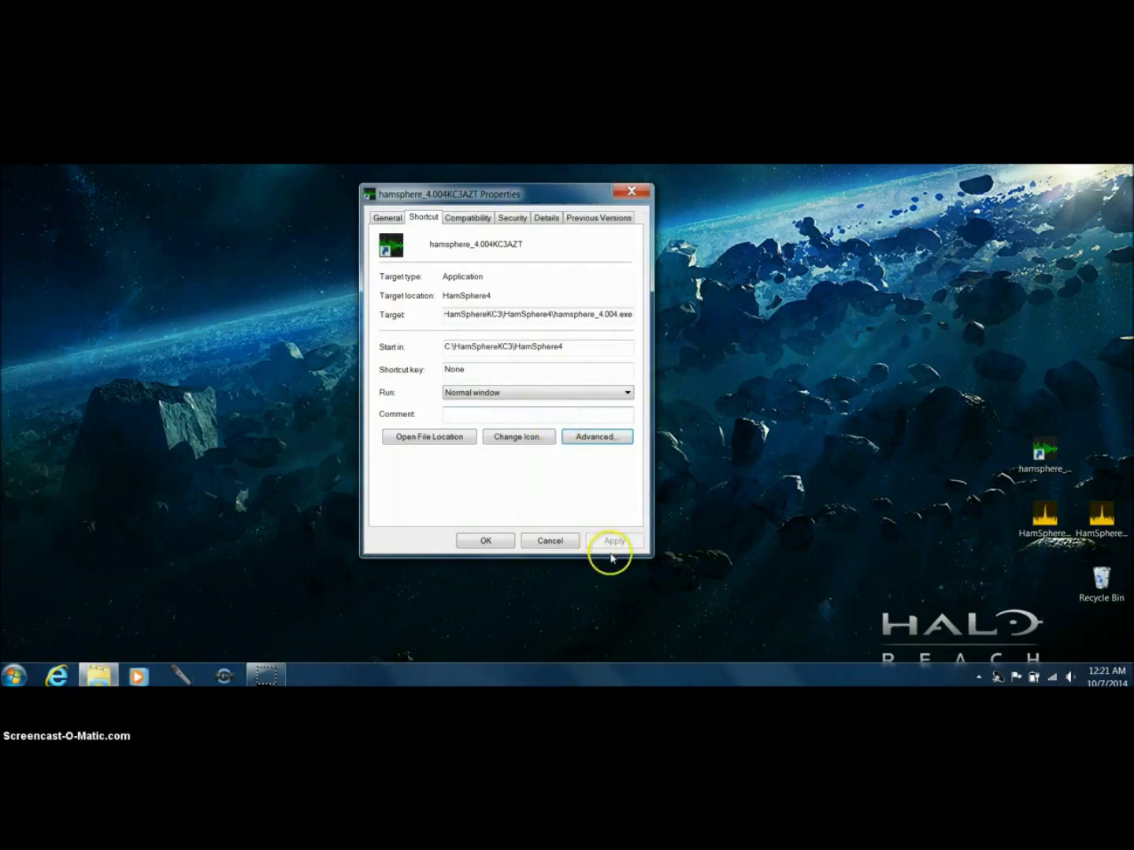
Apply and close the HamSphere shortcut's properties, and try to launch HamSphere from its desktop shortcut
{"action": "left_click", "coordinate": [611, 543]}
{"action": "left_click", "coordinate": [504, 543]}
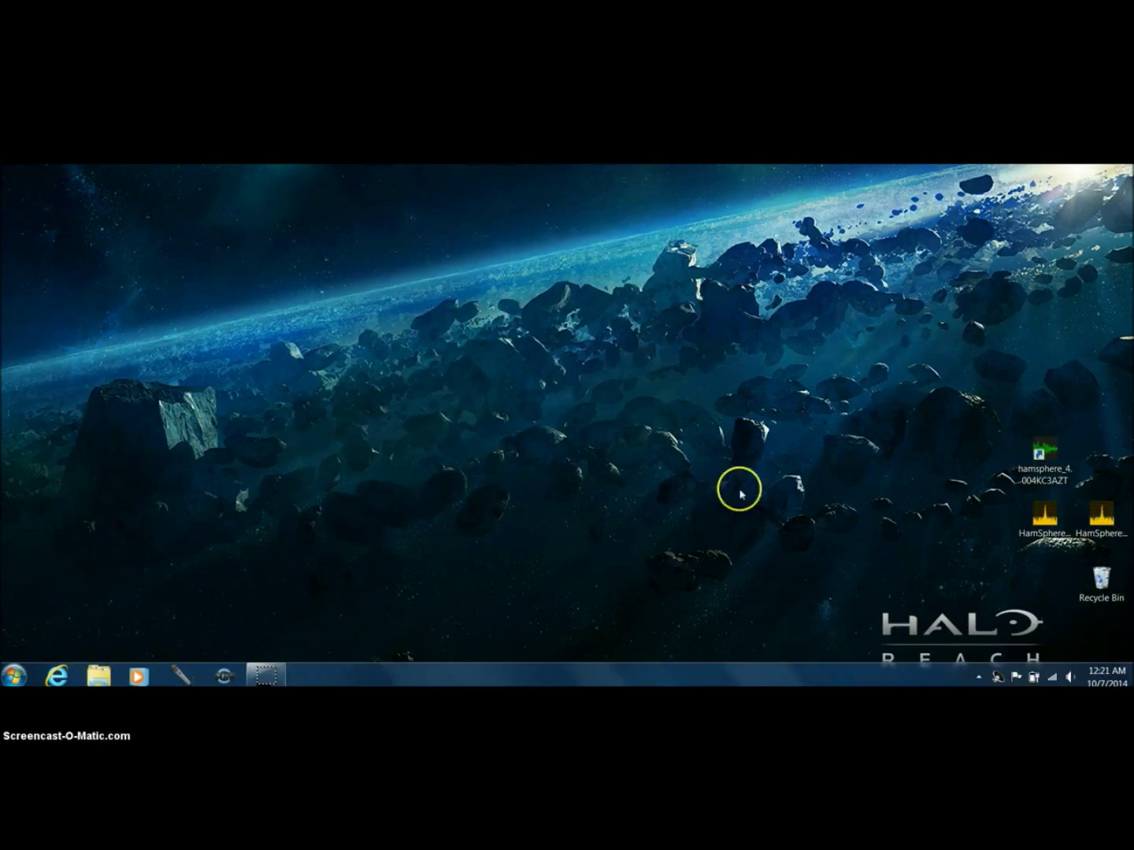
{"action": "left_click", "coordinate": [1046, 457]}
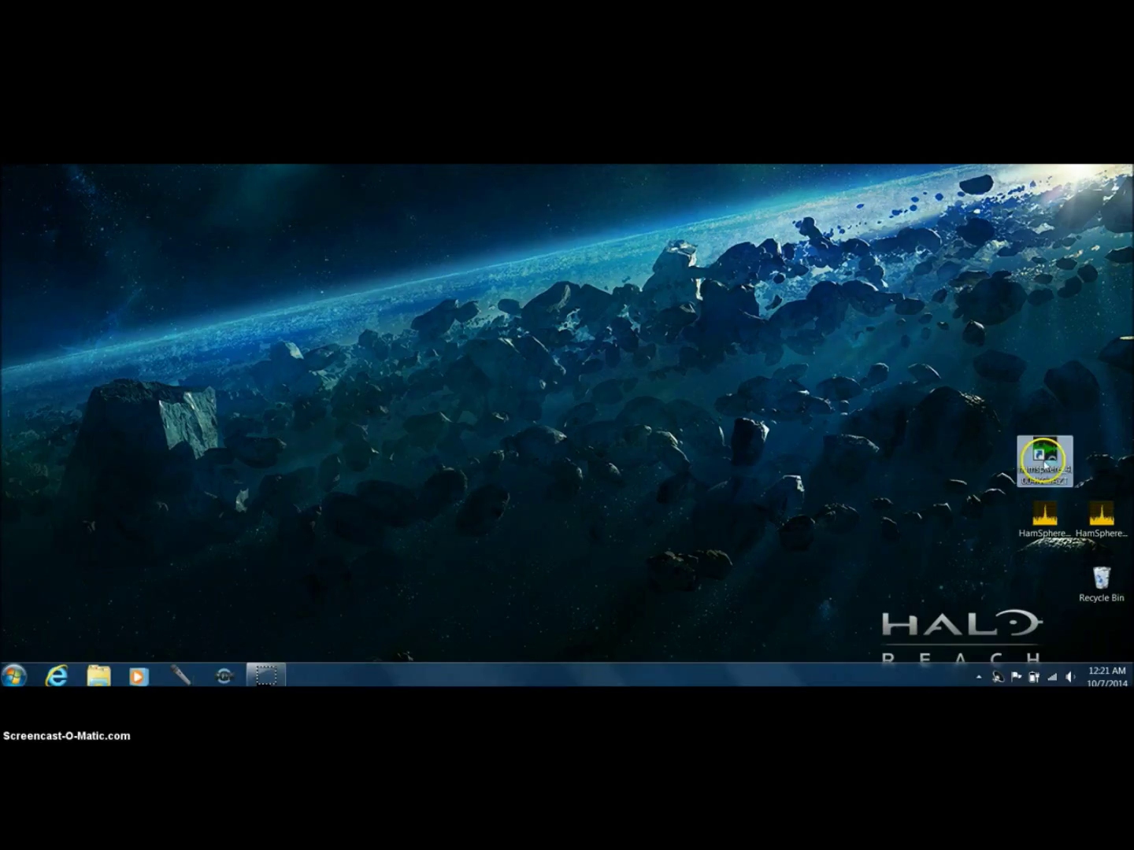
{"action": "double_click", "coordinate": [1046, 457]}
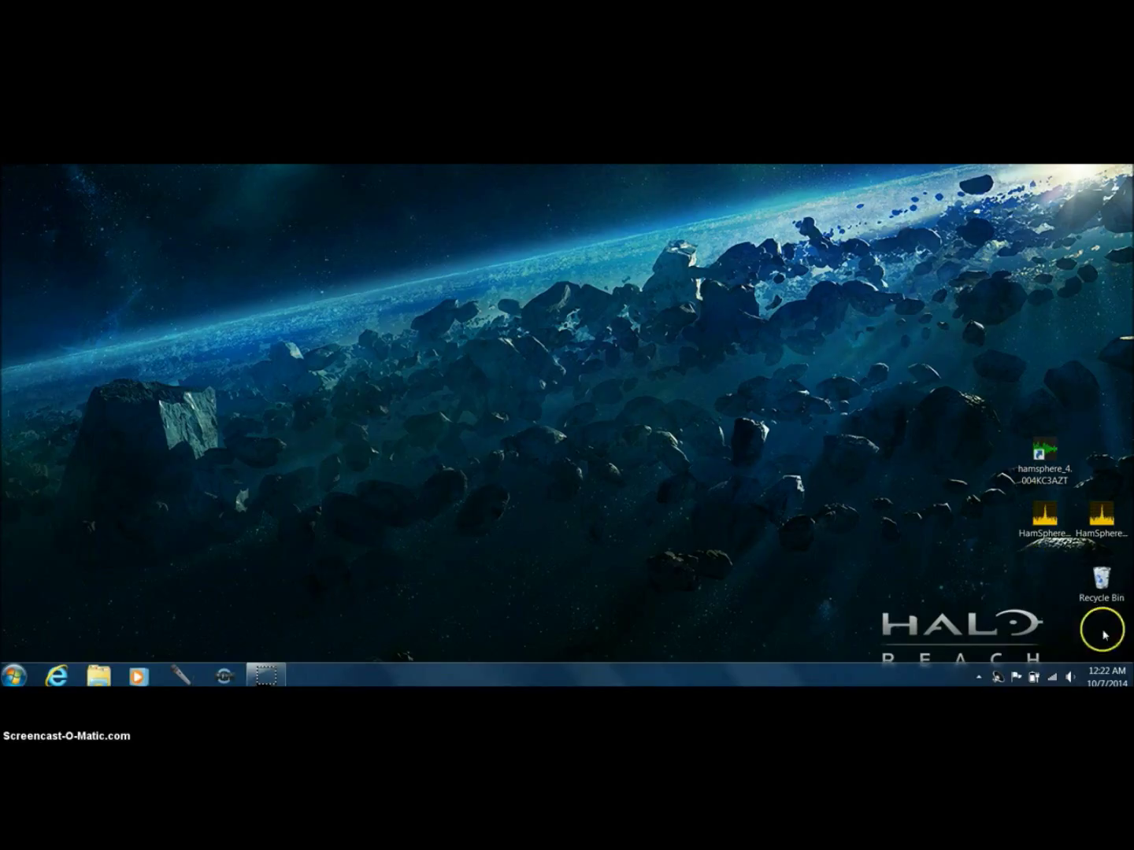
Open the Windows date and time settings, place the window near the middle of the desktop and show the Internet time settings
{"action": "mouse_move", "coordinate": [1107, 671]}
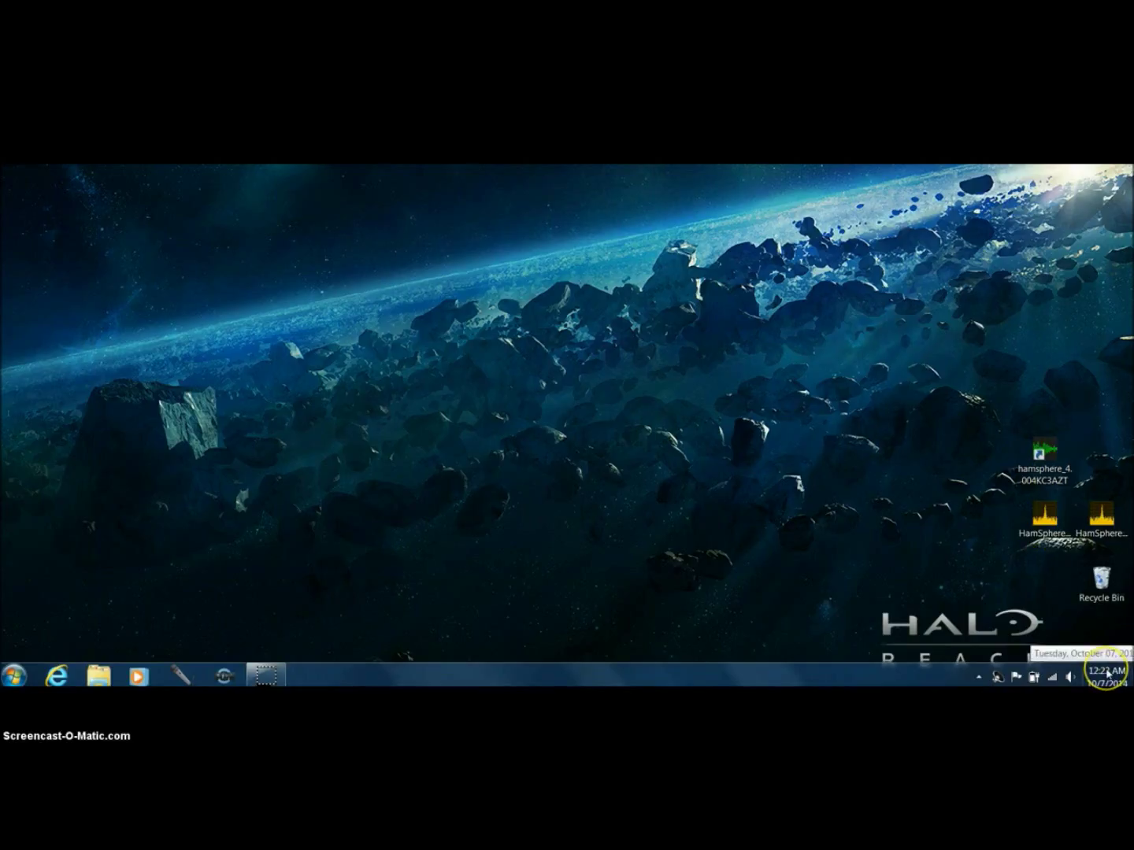
{"action": "left_click", "coordinate": [1108, 671]}
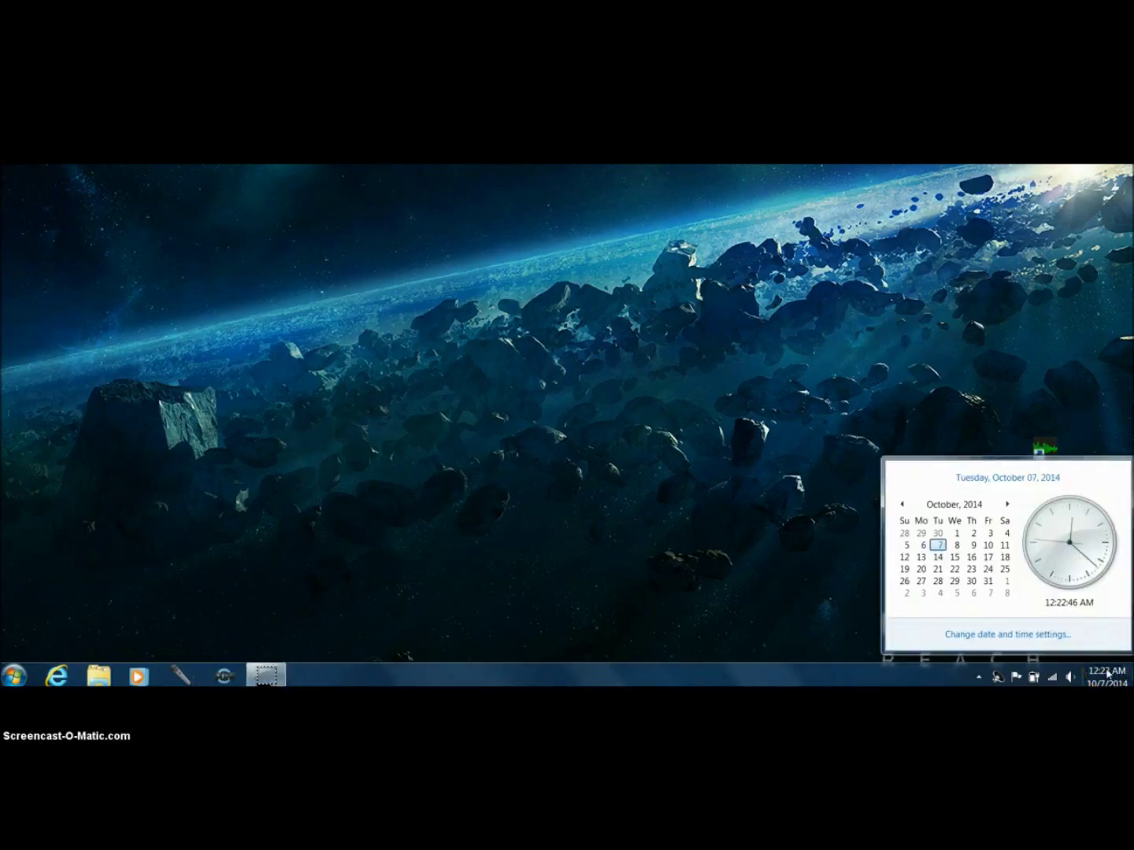
{"action": "left_click", "coordinate": [1021, 636]}
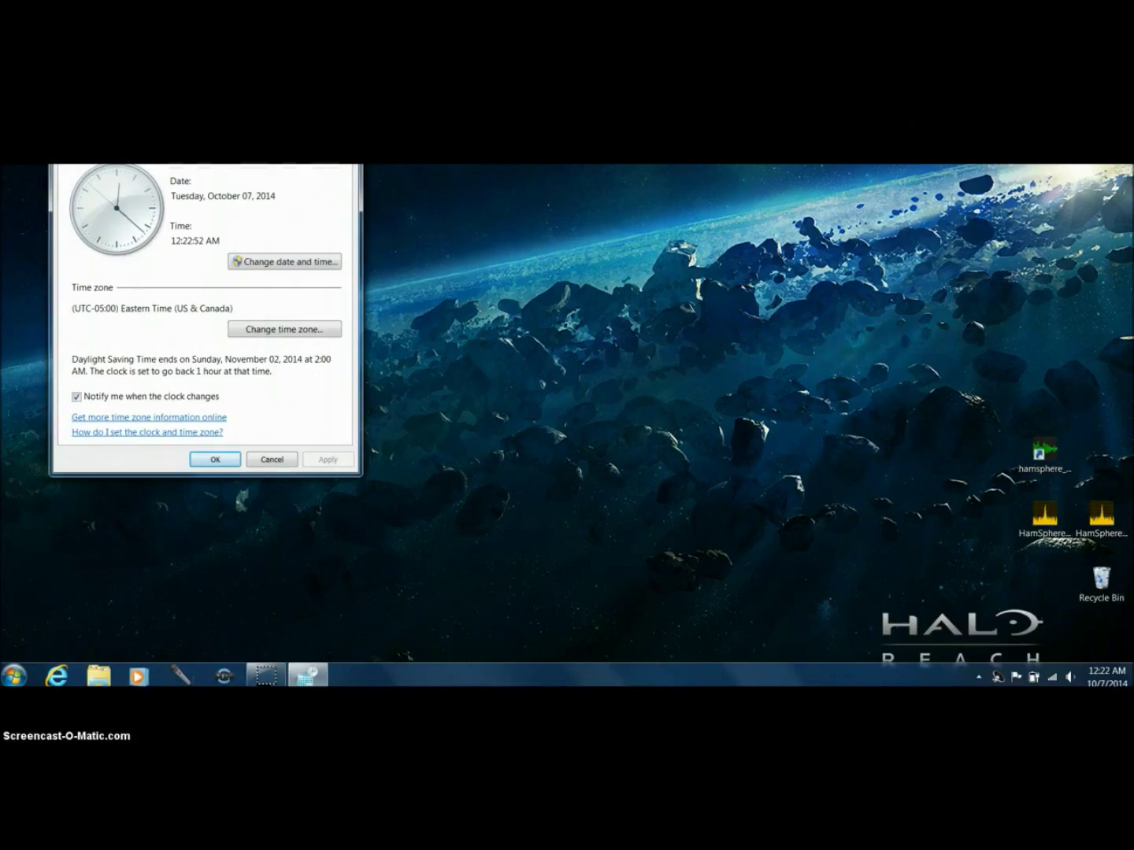
{"action": "left_click_drag", "start_coordinate": [237, 115], "coordinate": [535, 186]}
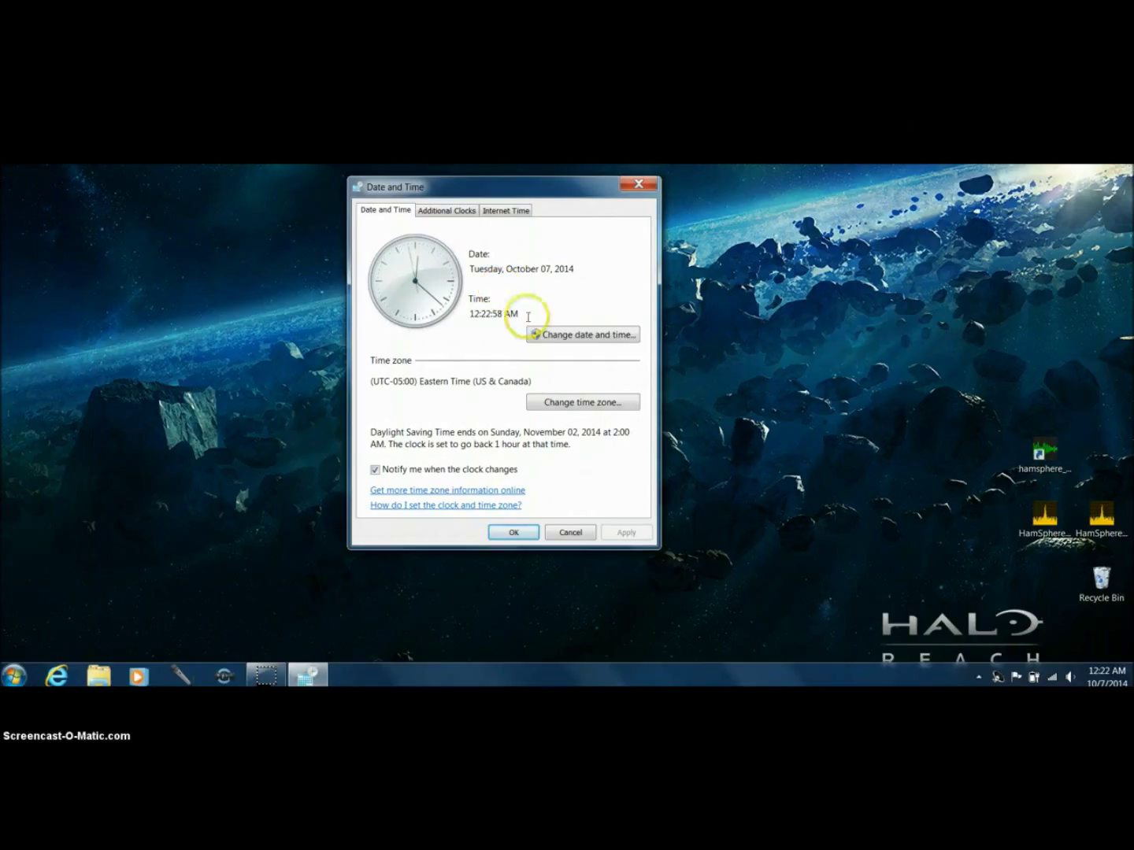
{"action": "left_click", "coordinate": [508, 211]}
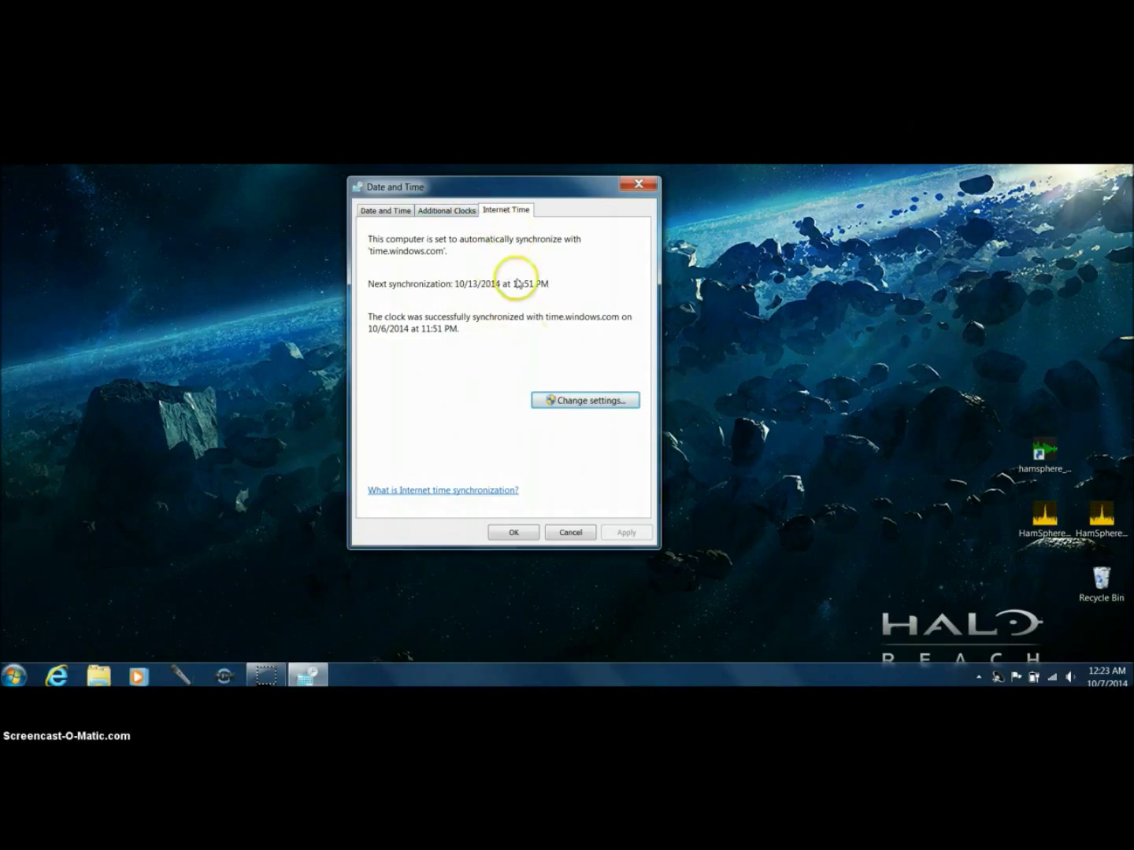
Synchronize the system clock with the time.windows.com Internet time server and accept the Internet time settings
{"action": "left_click", "coordinate": [566, 401]}
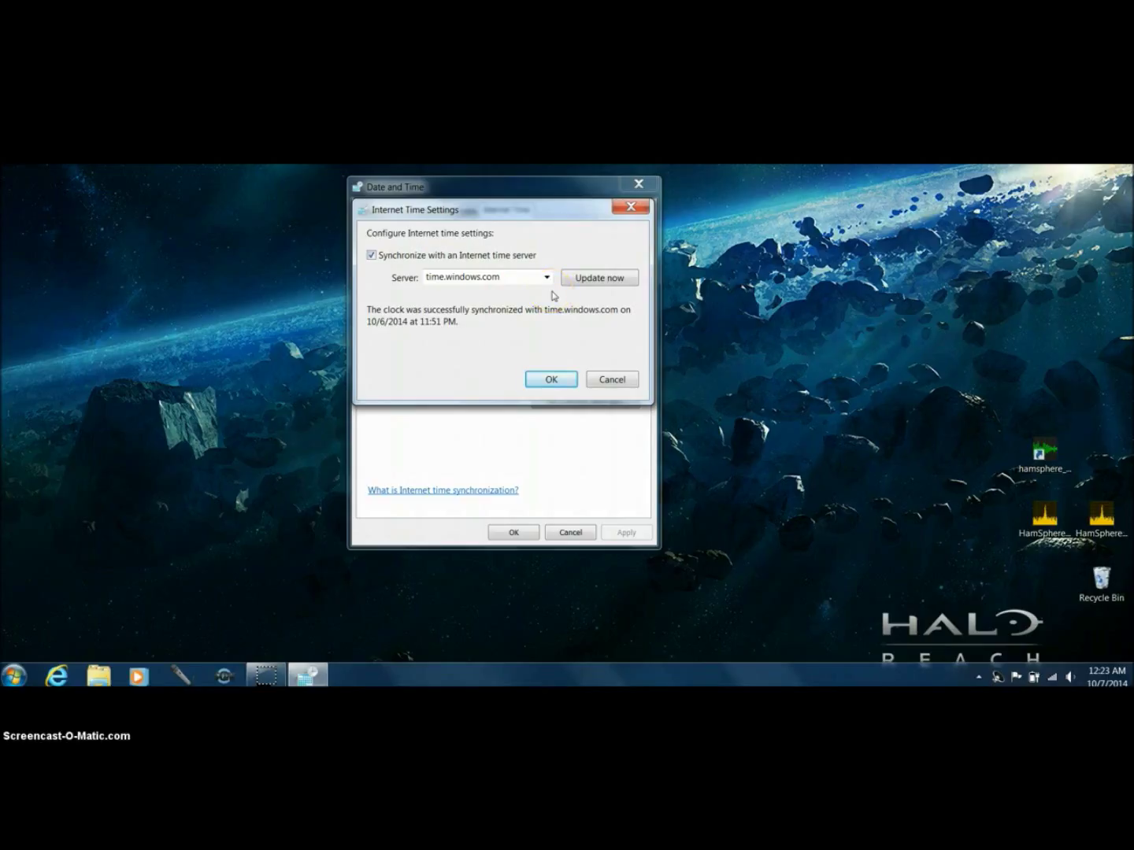
{"action": "left_click", "coordinate": [547, 279]}
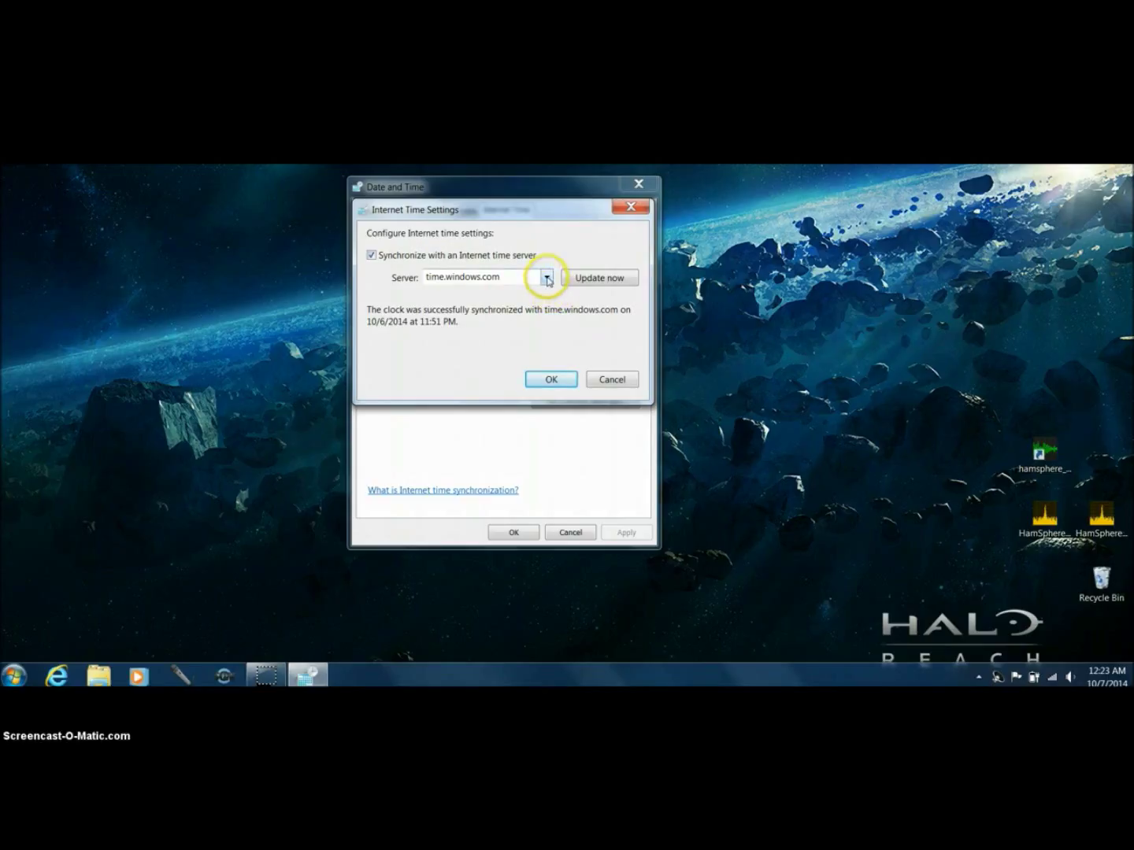
{"action": "left_click", "coordinate": [547, 278]}
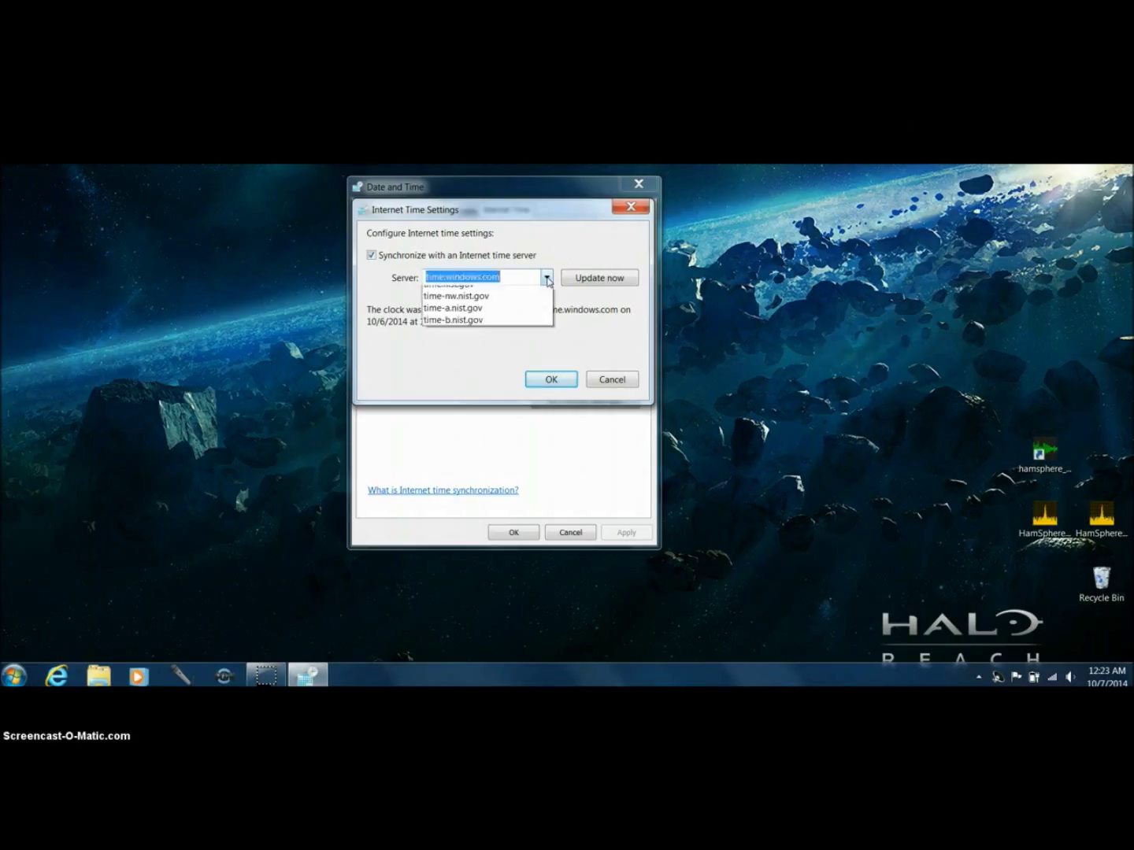
{"action": "left_click_drag", "start_coordinate": [520, 293], "coordinate": [498, 343]}
{"action": "left_click", "coordinate": [464, 381]}
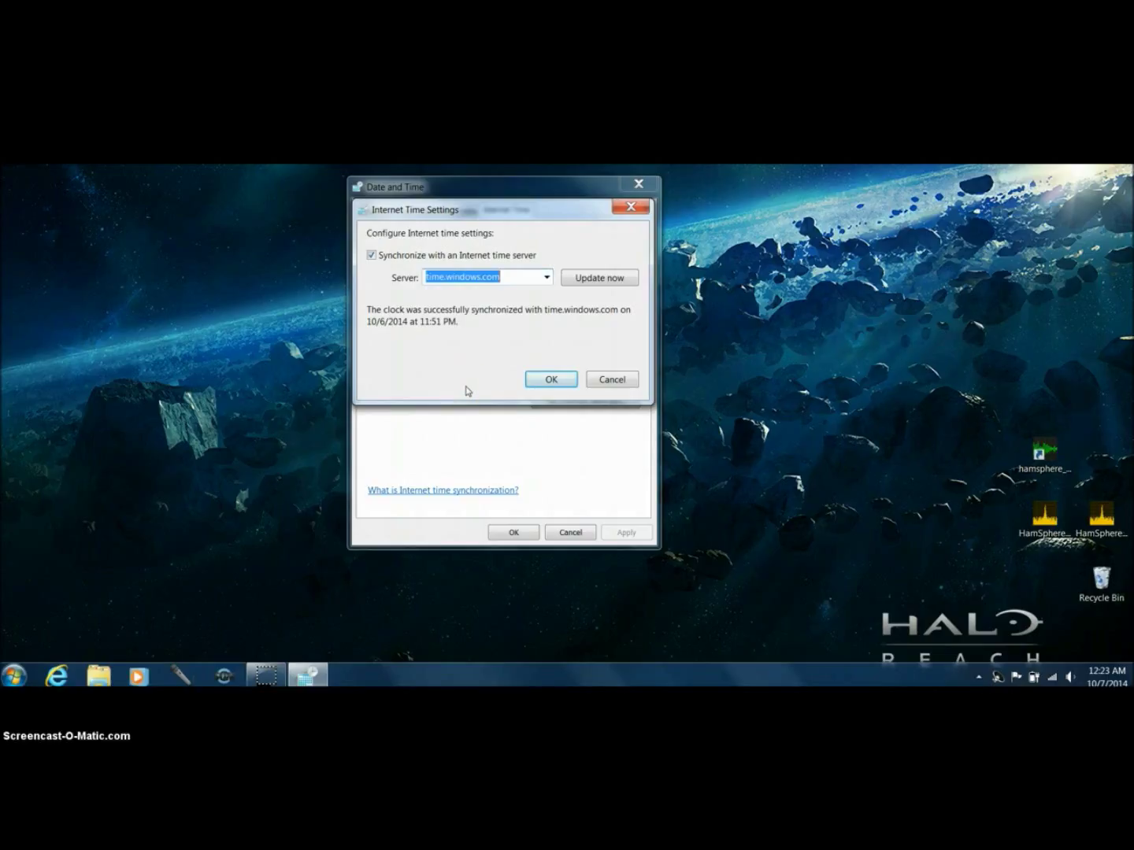
{"action": "left_click", "coordinate": [465, 382]}
{"action": "left_click", "coordinate": [511, 358]}
{"action": "left_click", "coordinate": [507, 350]}
{"action": "left_click", "coordinate": [608, 280]}
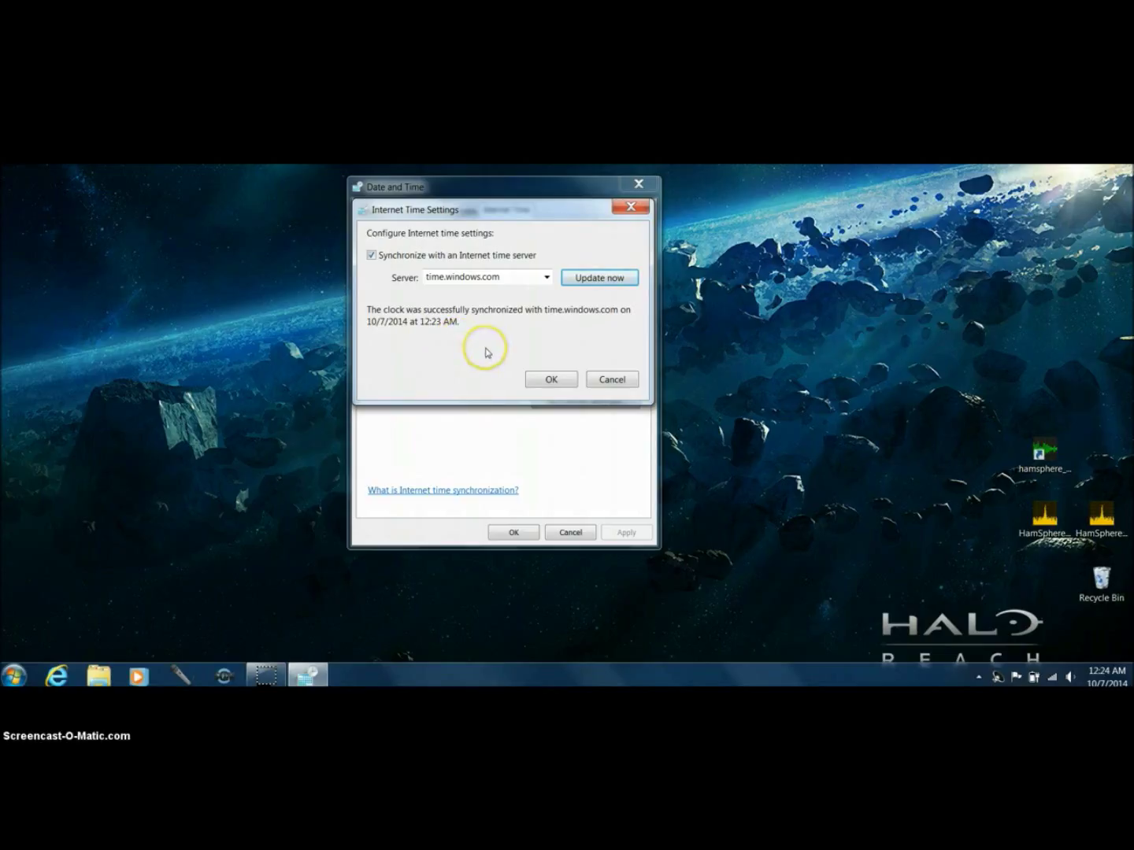
{"action": "left_click", "coordinate": [552, 380]}
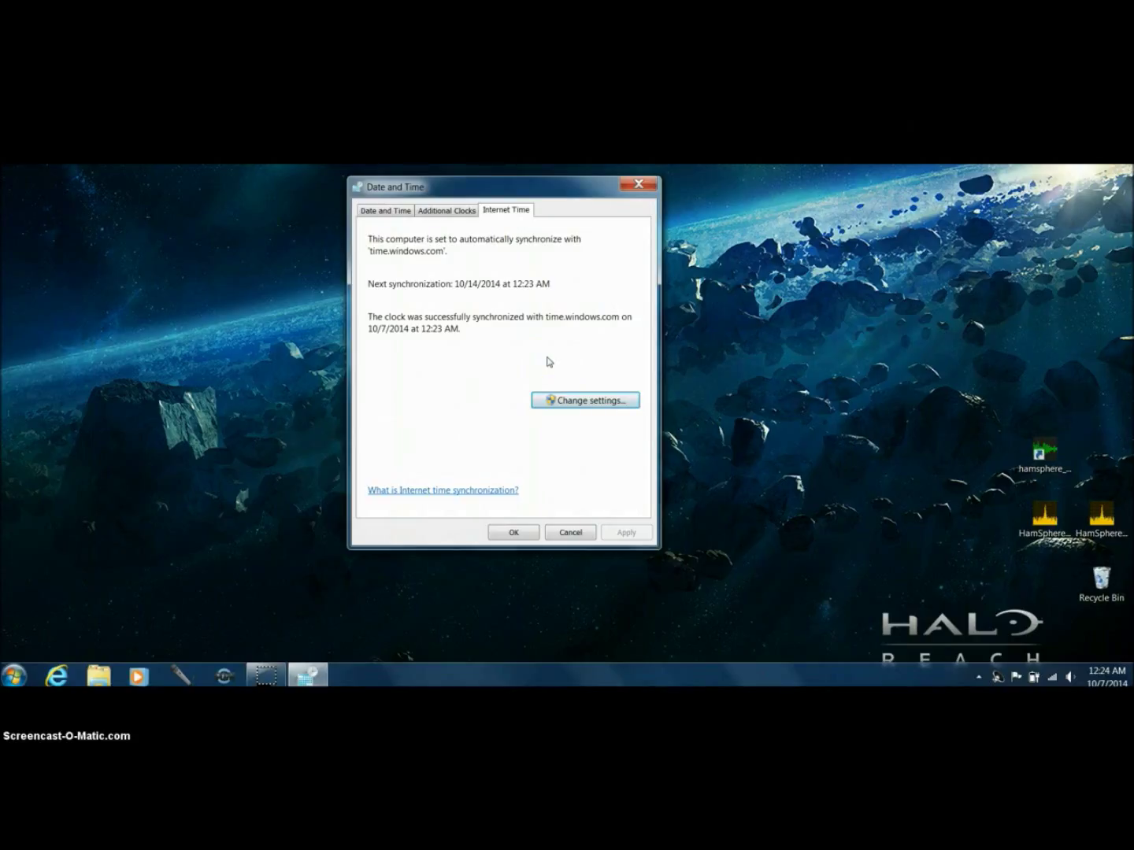
Reopen the Internet time settings, look through the available servers and select time.nist.gov as the time server
{"action": "left_click", "coordinate": [578, 404]}
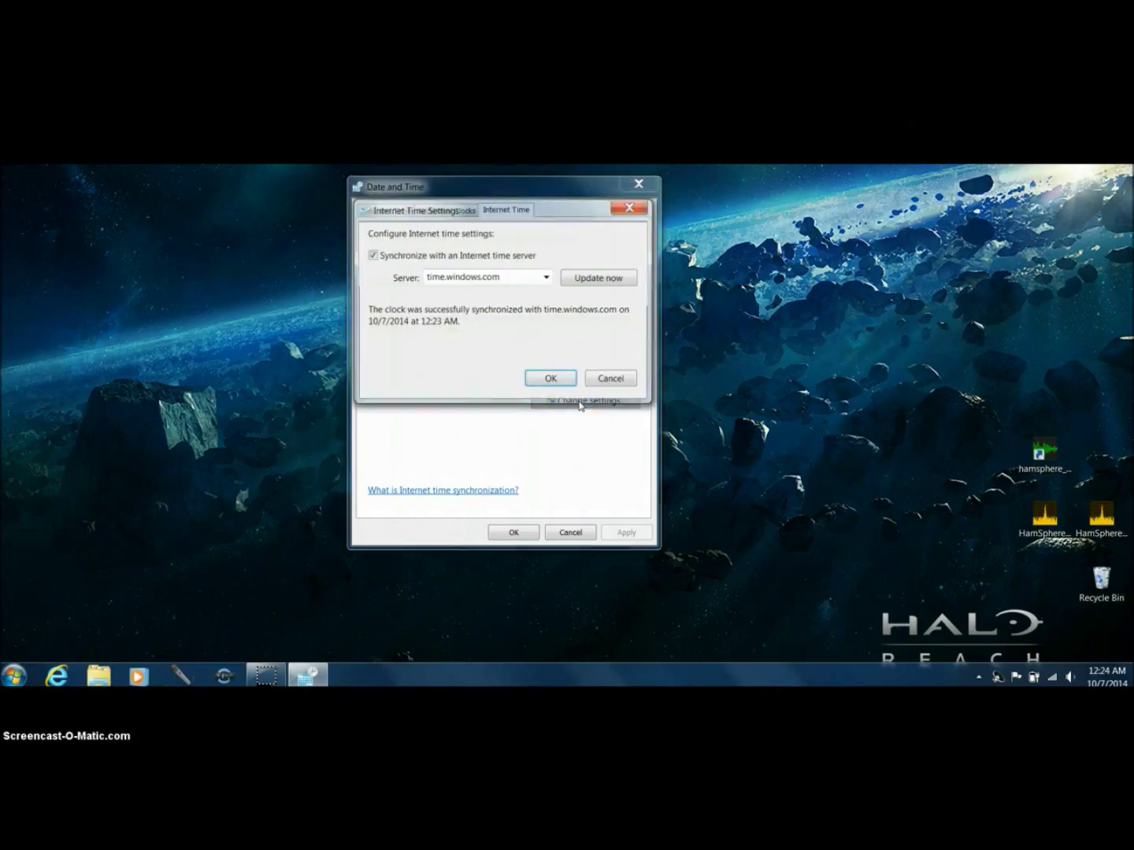
{"action": "left_click", "coordinate": [547, 277]}
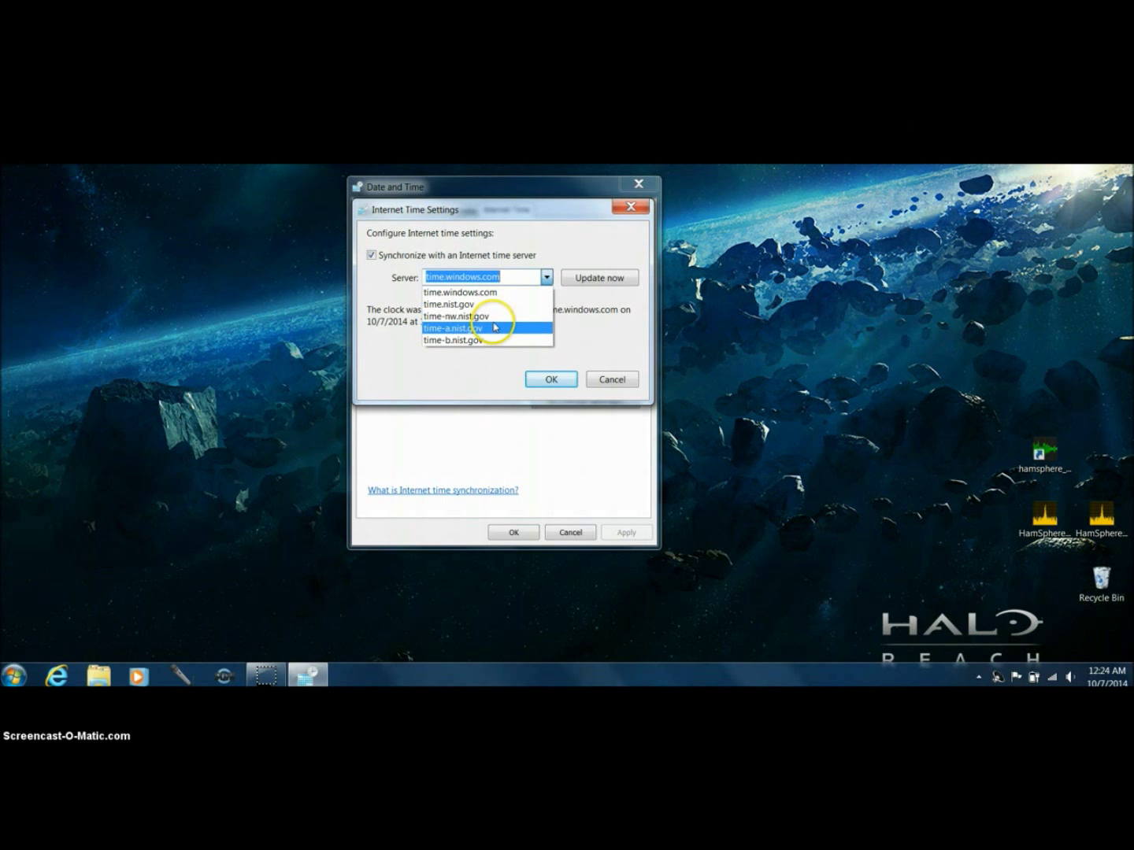
{"action": "left_click", "coordinate": [492, 367]}
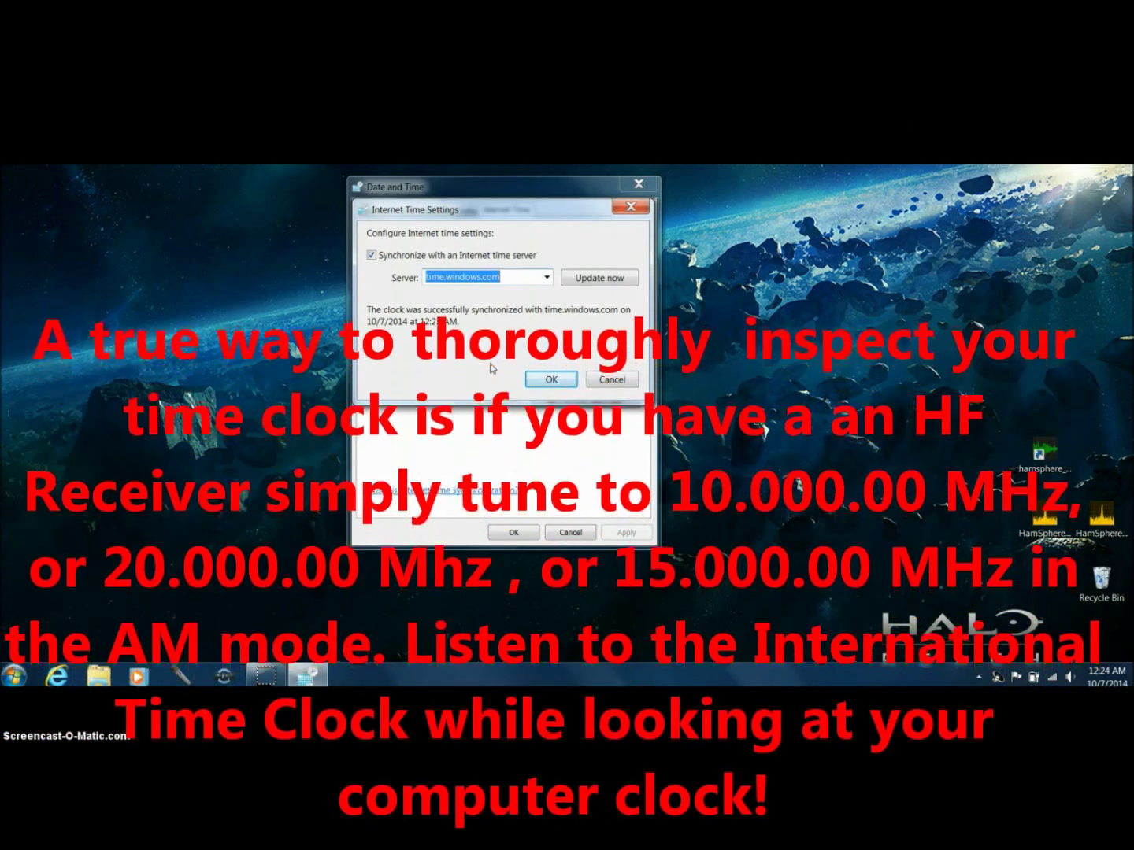
{"action": "left_click", "coordinate": [569, 331]}
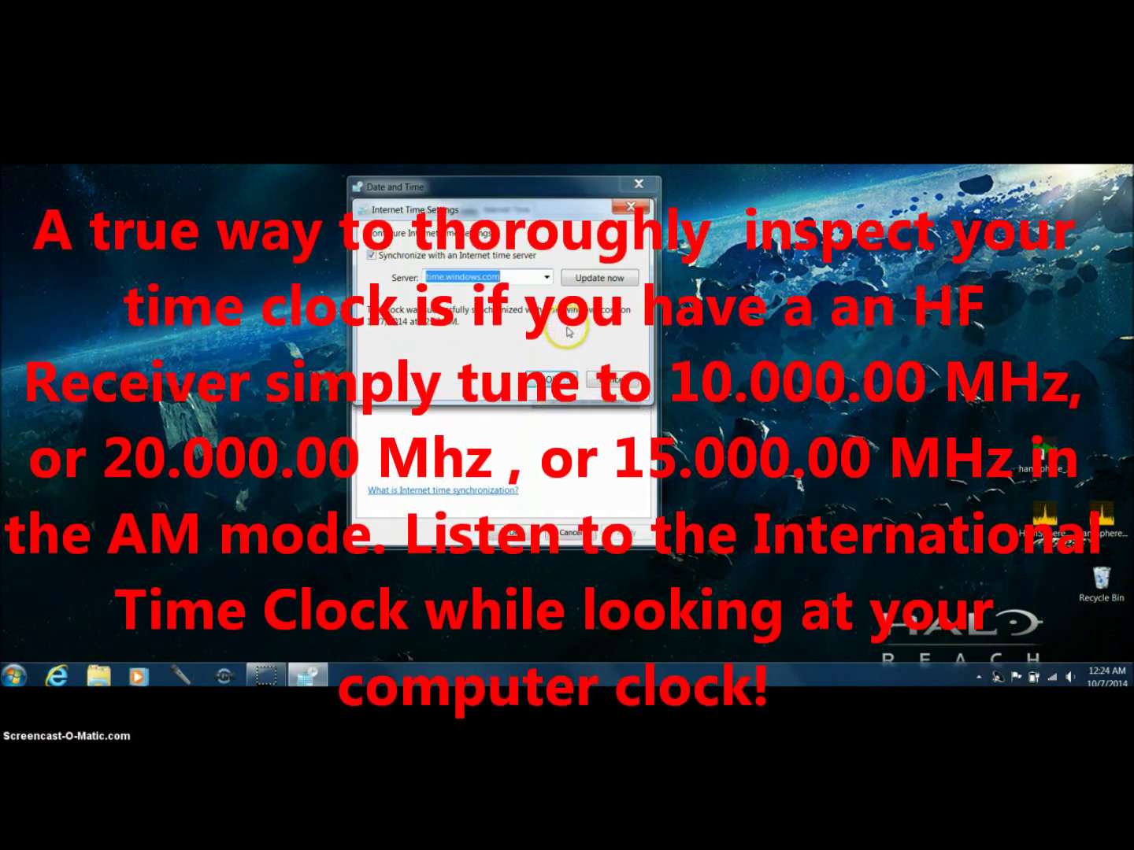
{"action": "left_click", "coordinate": [547, 280]}
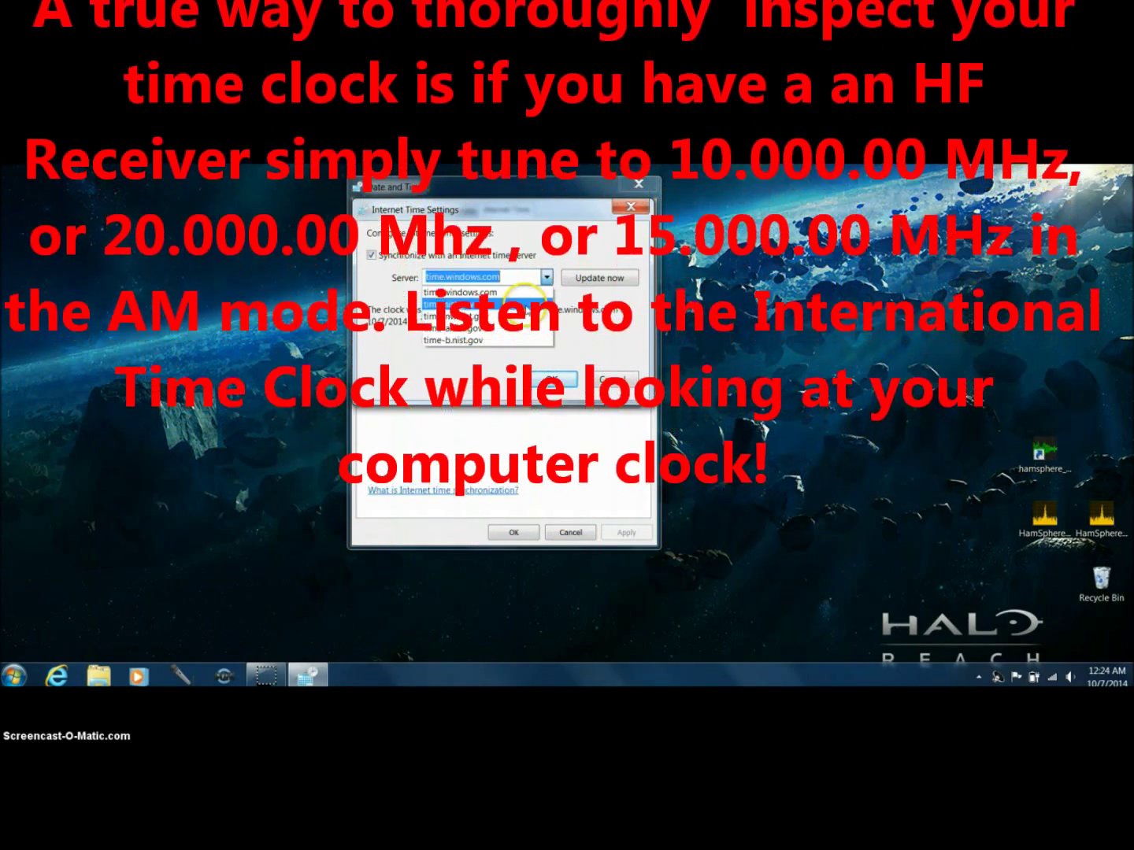
{"action": "left_click", "coordinate": [521, 304]}
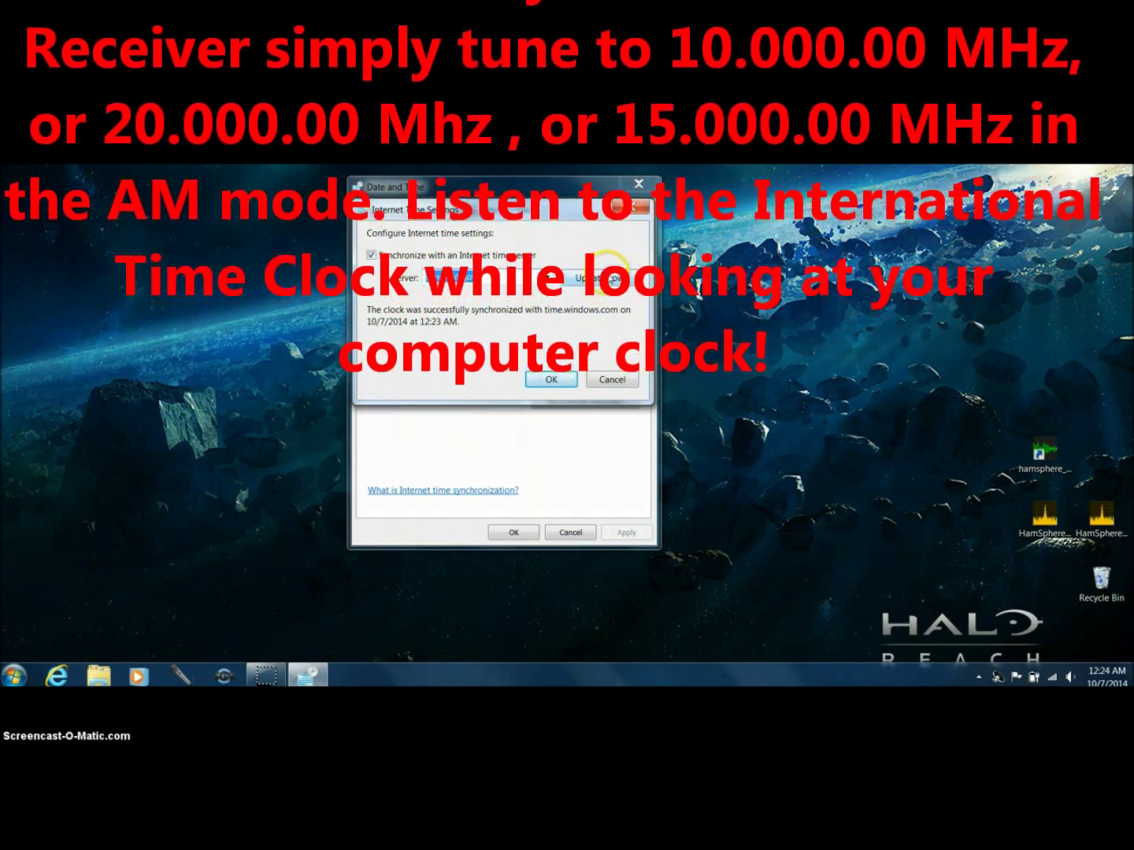
Set the Internet time server back to time.windows.com and accept the Internet time settings
{"action": "left_click", "coordinate": [546, 279]}
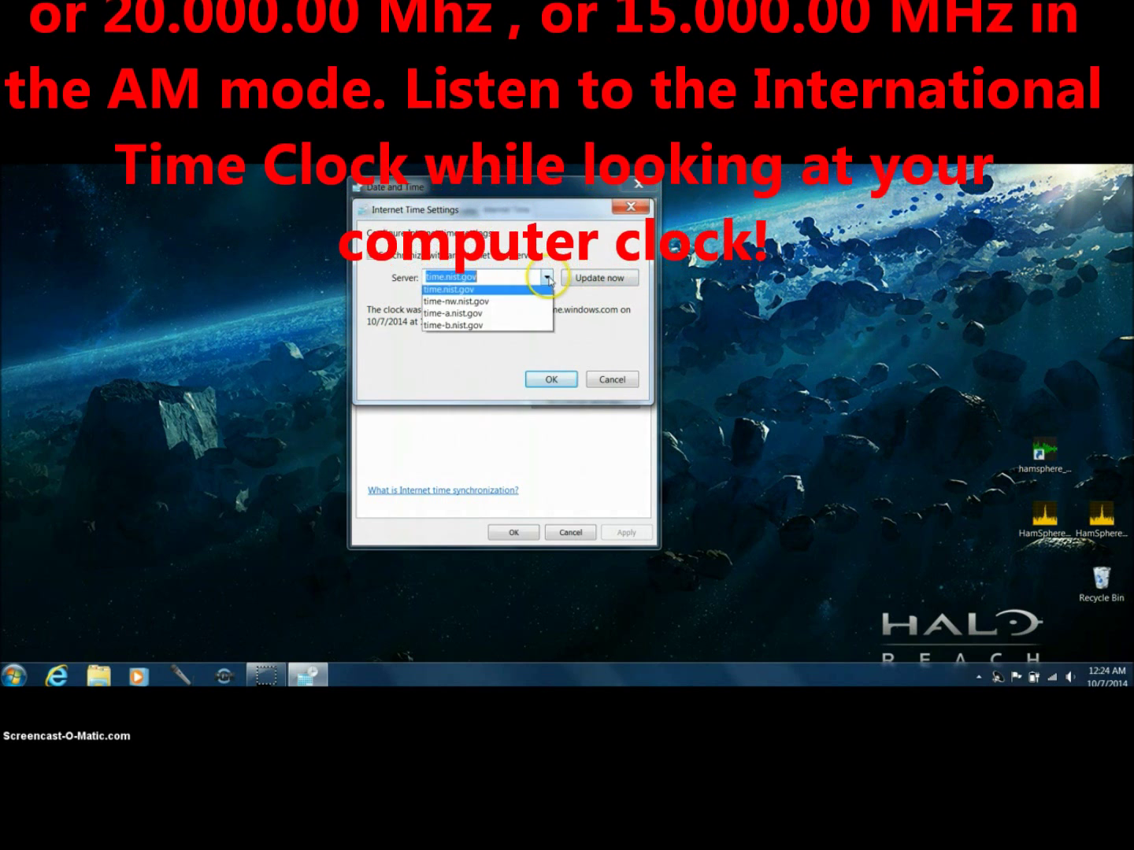
{"action": "scroll", "coordinate": [515, 295], "scroll_direction": "up", "scroll_amount": 1}
{"action": "left_click", "coordinate": [512, 292]}
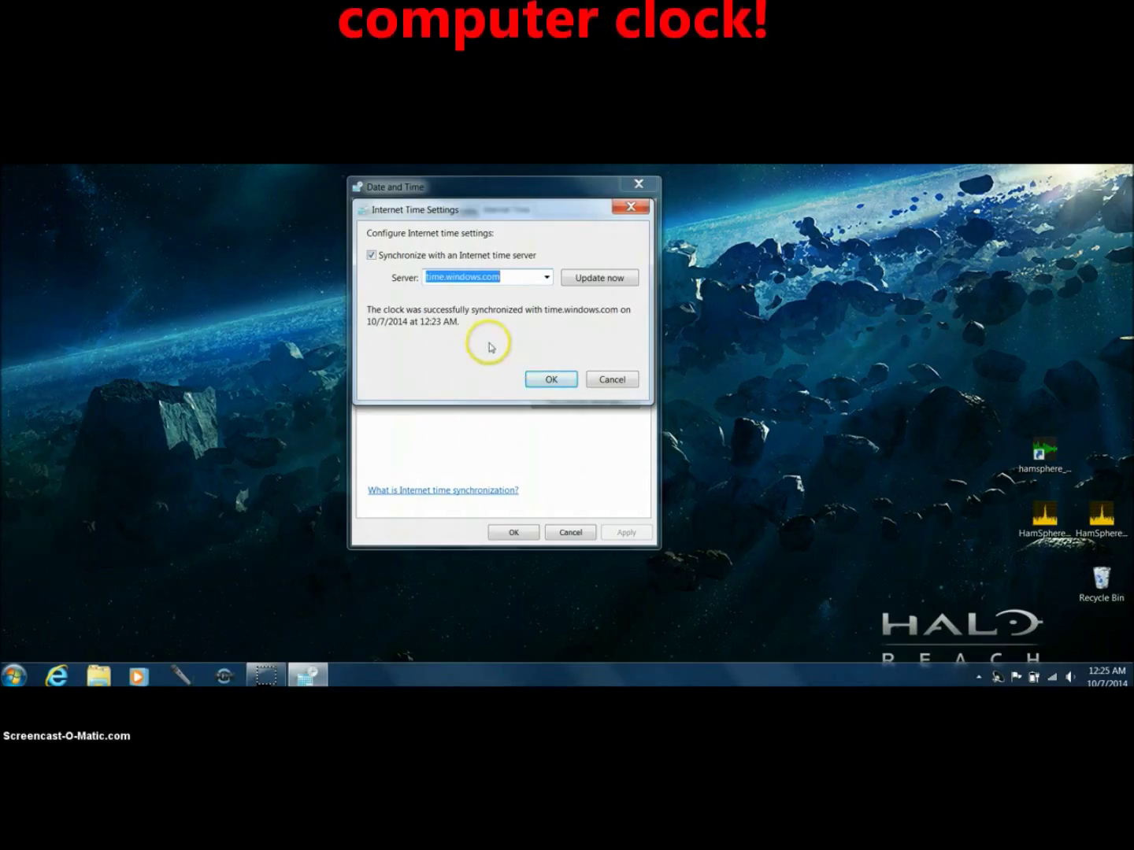
{"action": "left_click", "coordinate": [543, 379]}
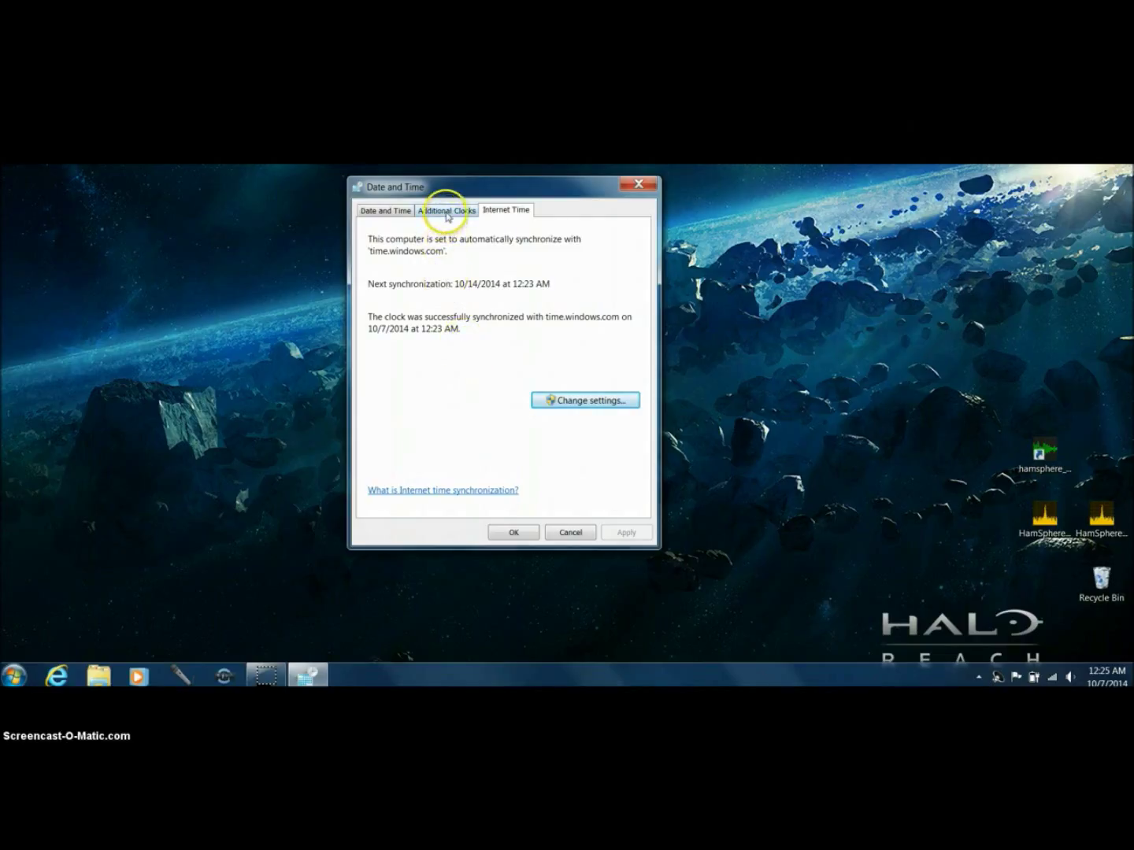
Review the additional clocks and the Internet time synchronization details, and accept the date and time settings
{"action": "left_click", "coordinate": [446, 211]}
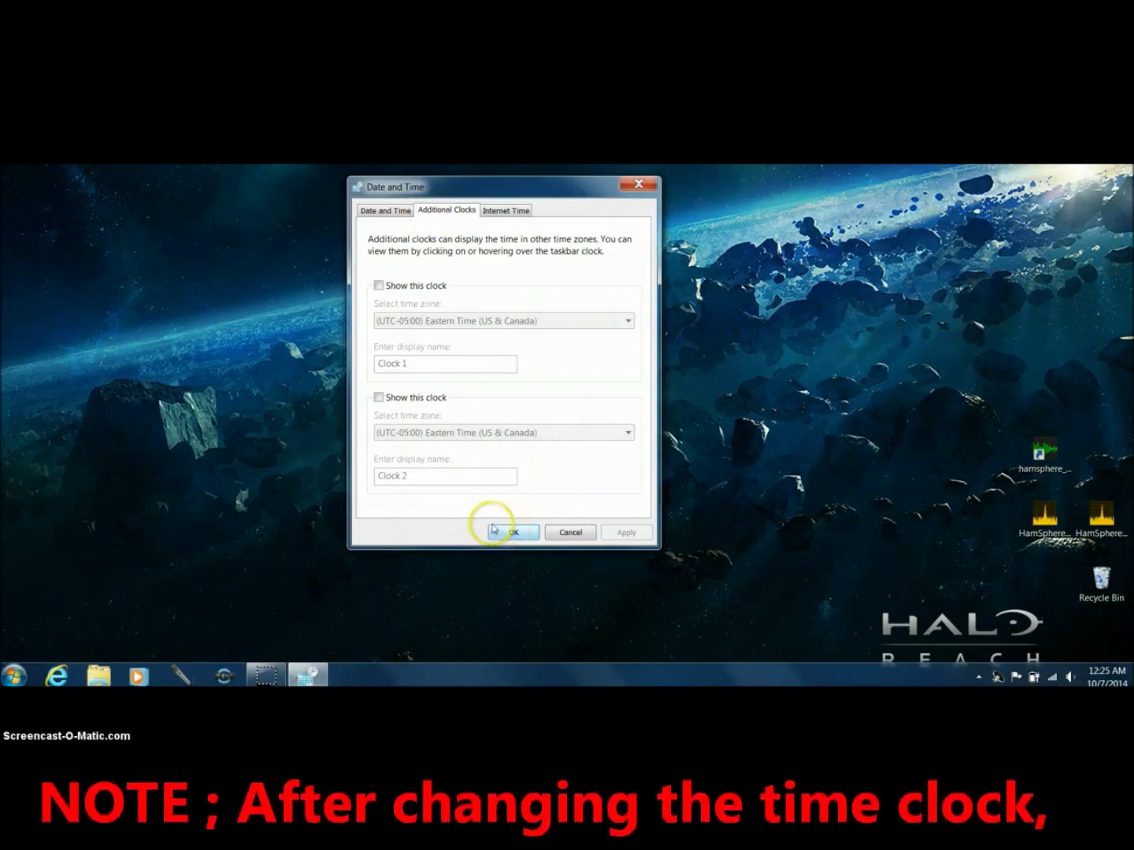
{"action": "left_click", "coordinate": [504, 211]}
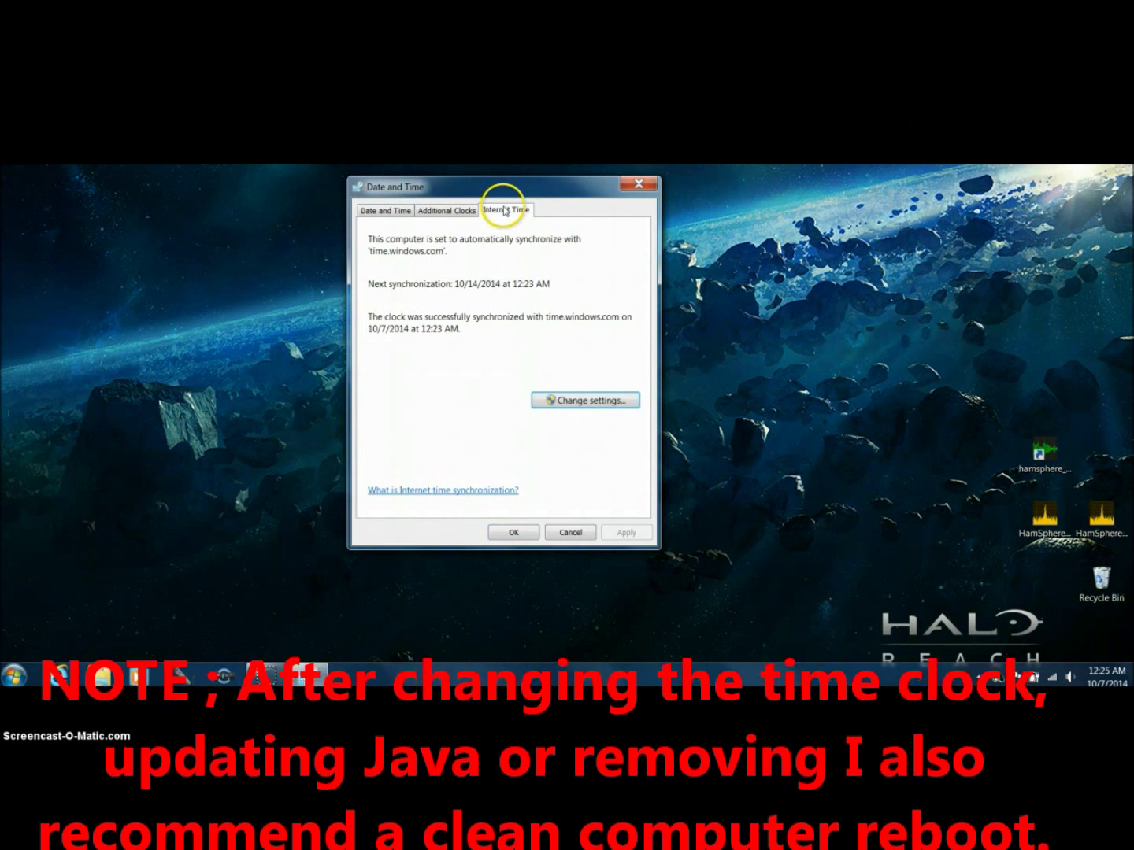
{"action": "left_click", "coordinate": [515, 536]}
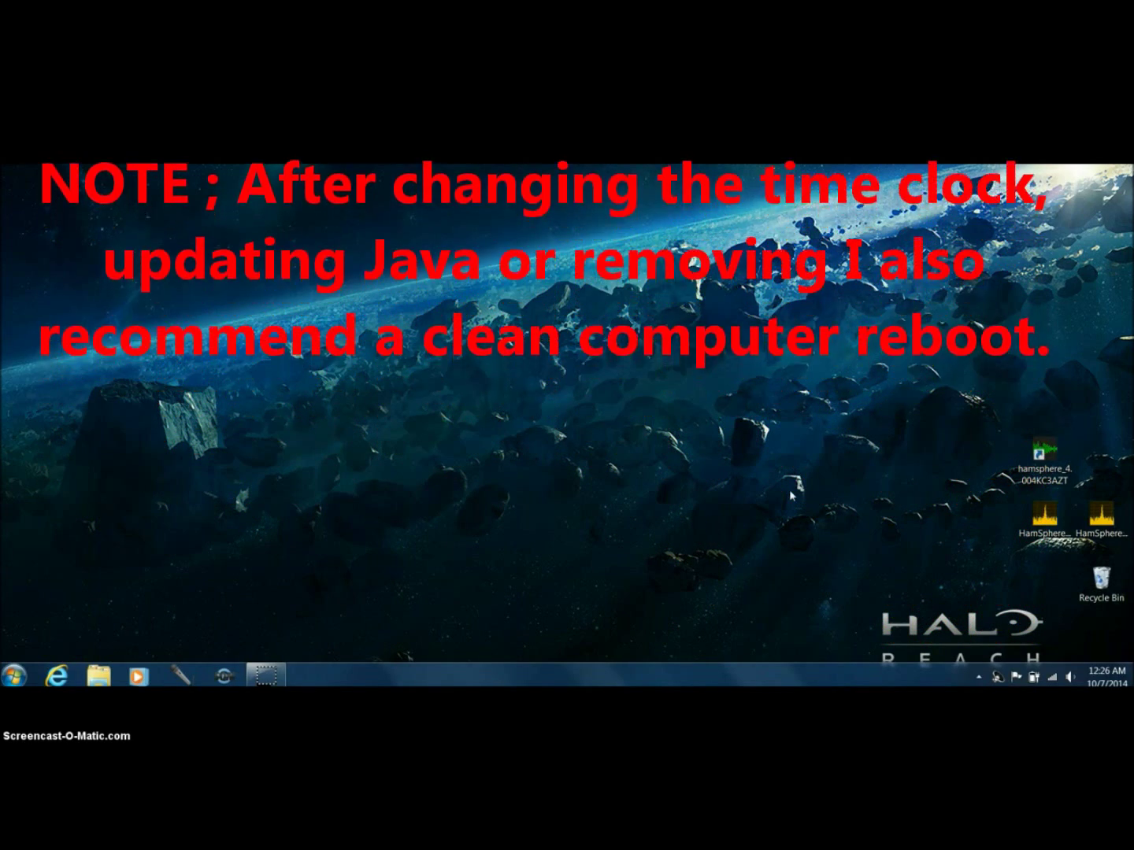
Launch HamSphere 4.004 from its desktop shortcut
{"action": "left_click", "coordinate": [705, 435]}
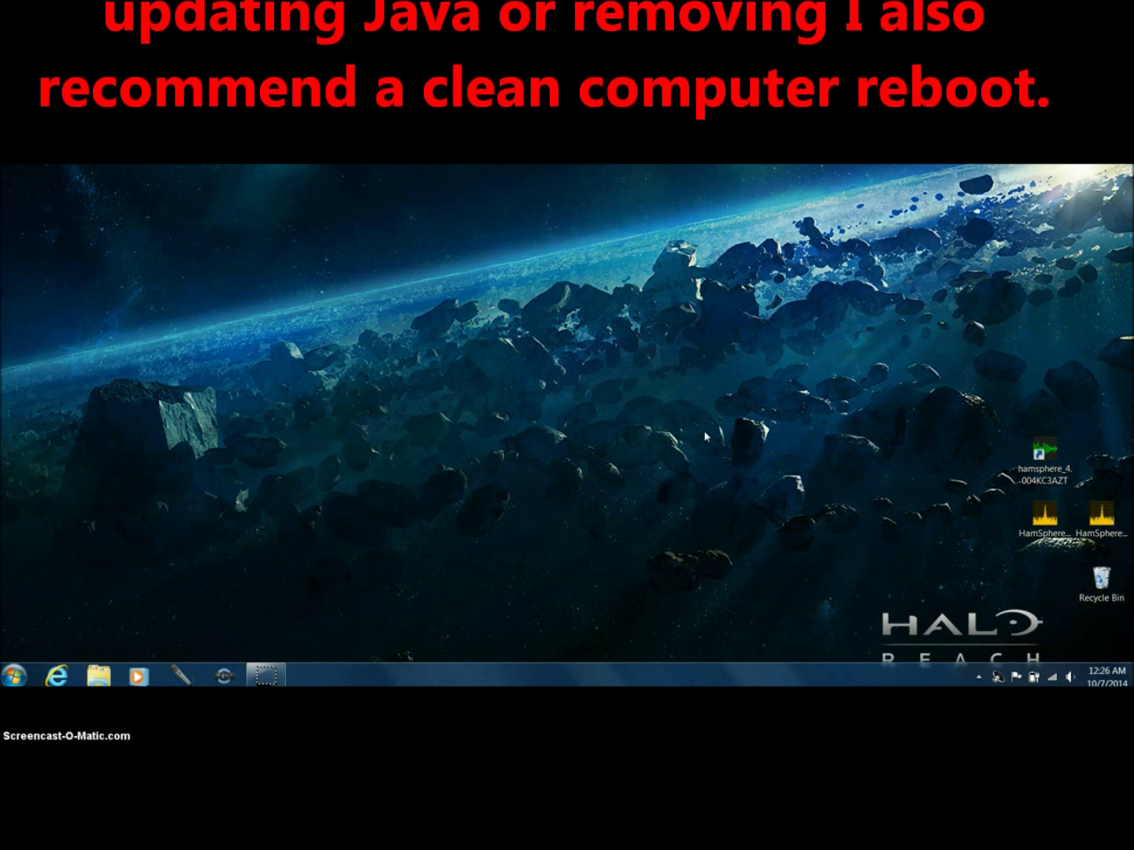
{"action": "left_click", "coordinate": [617, 419]}
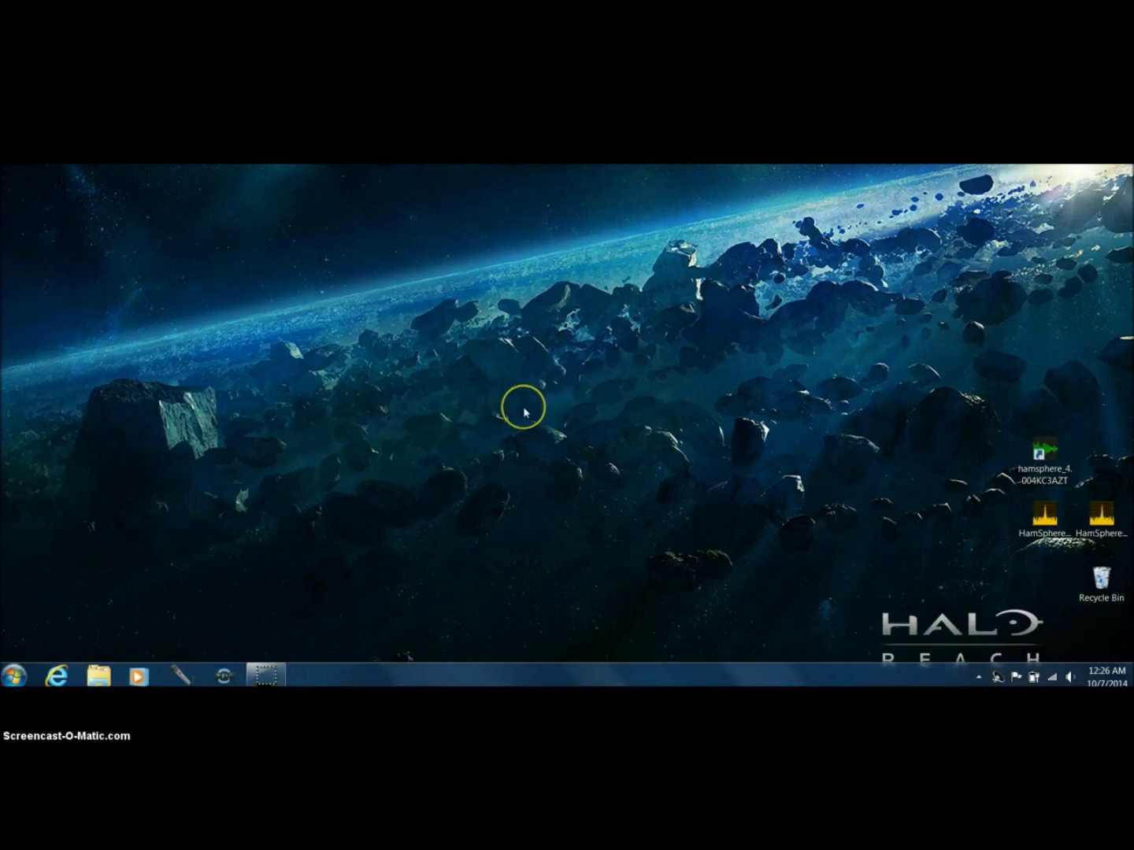
{"action": "double_click", "coordinate": [1048, 450]}
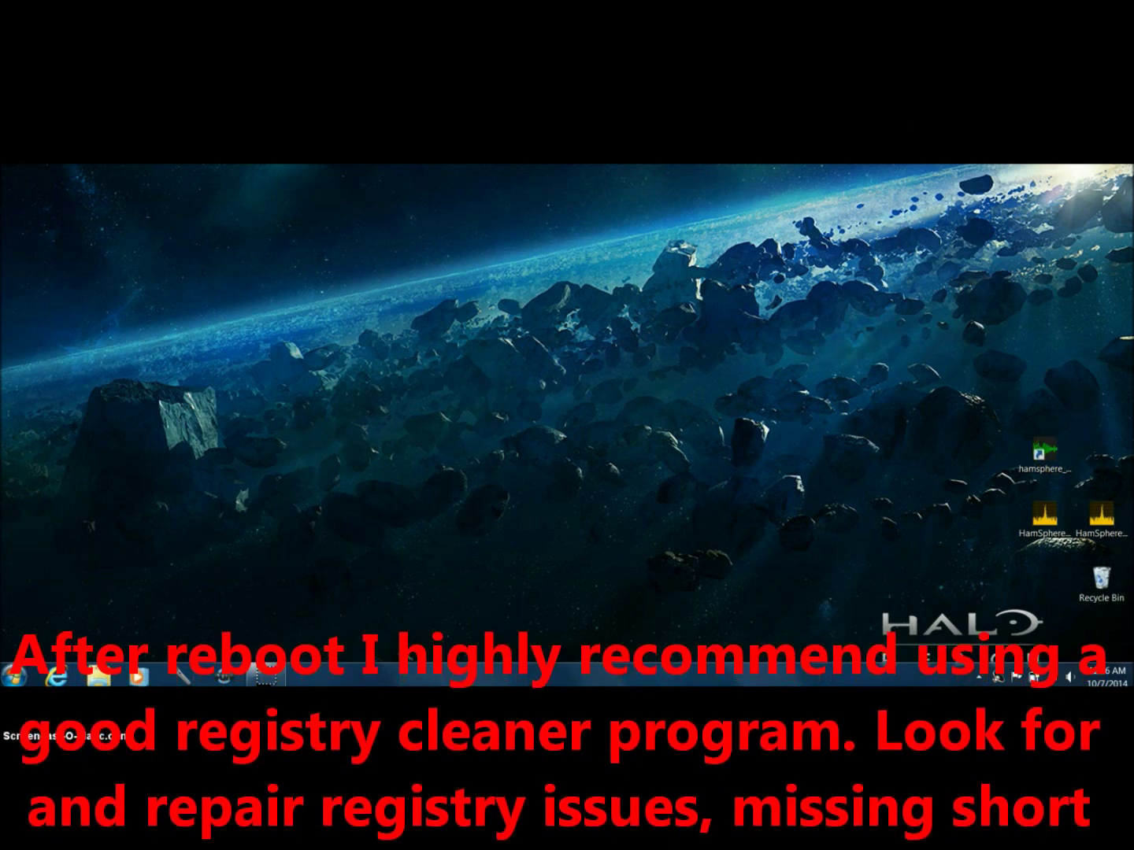
{"action": "left_click", "coordinate": [658, 379]}
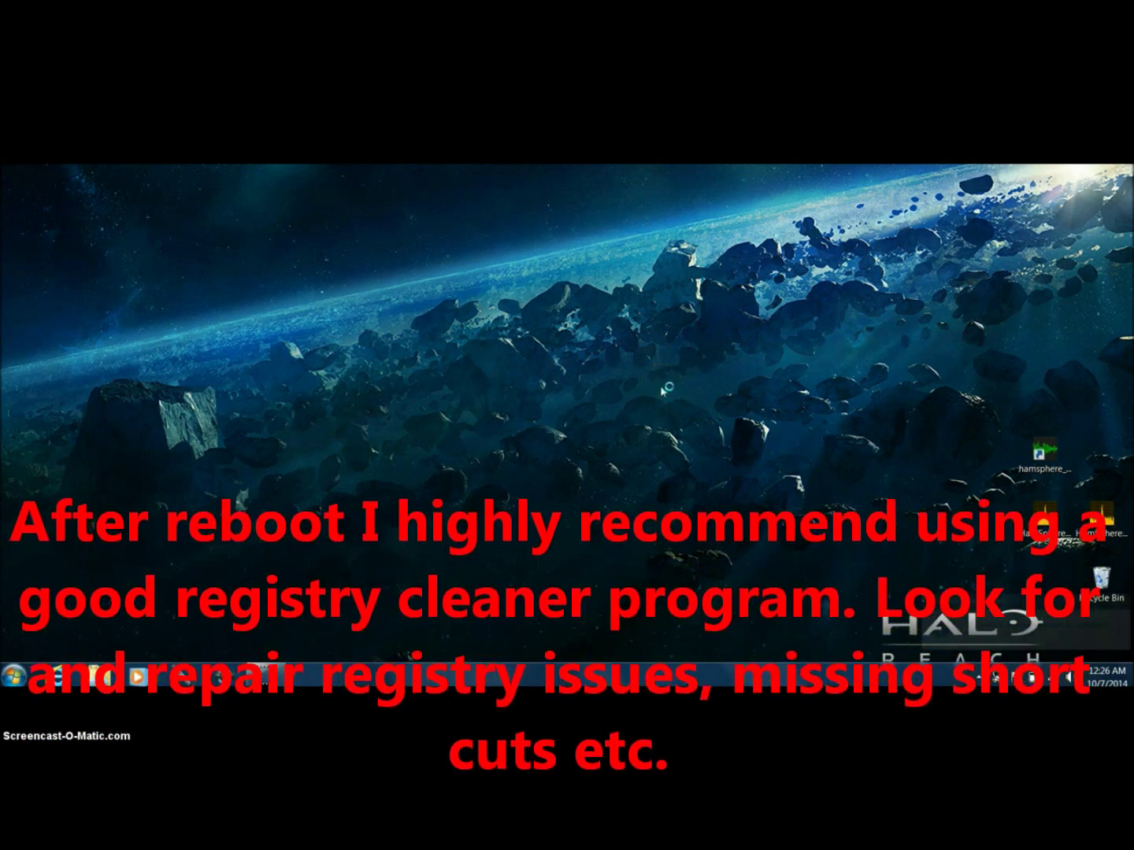